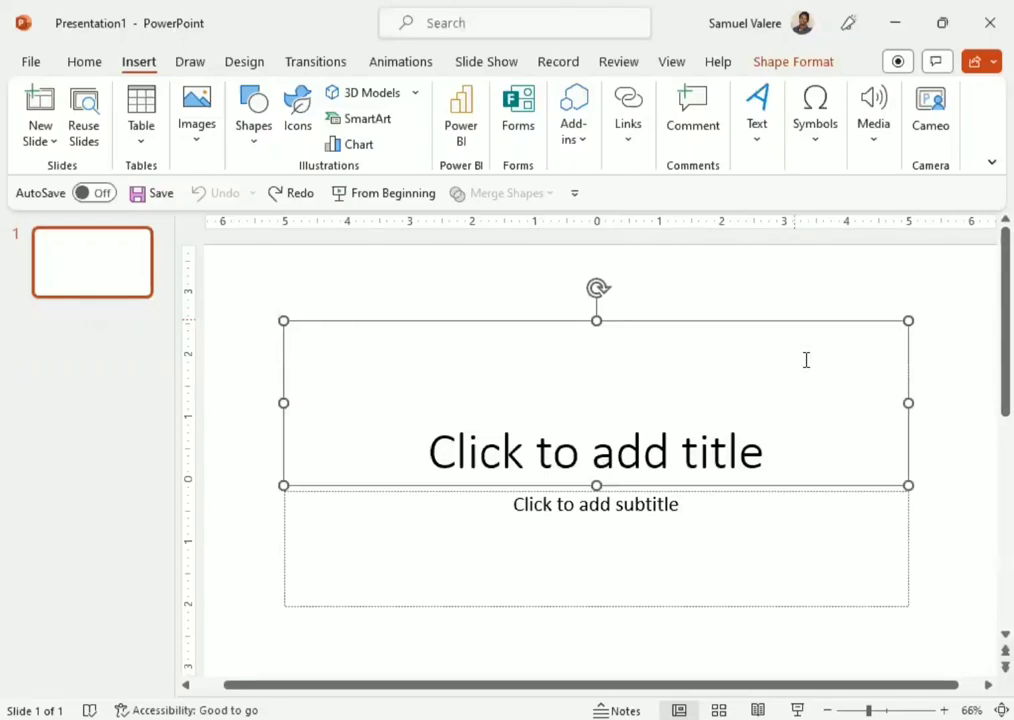
Step: Delete the title and subtitle placeholders, then bring up the Shapes gallery
key(Delete)
click(716, 488)
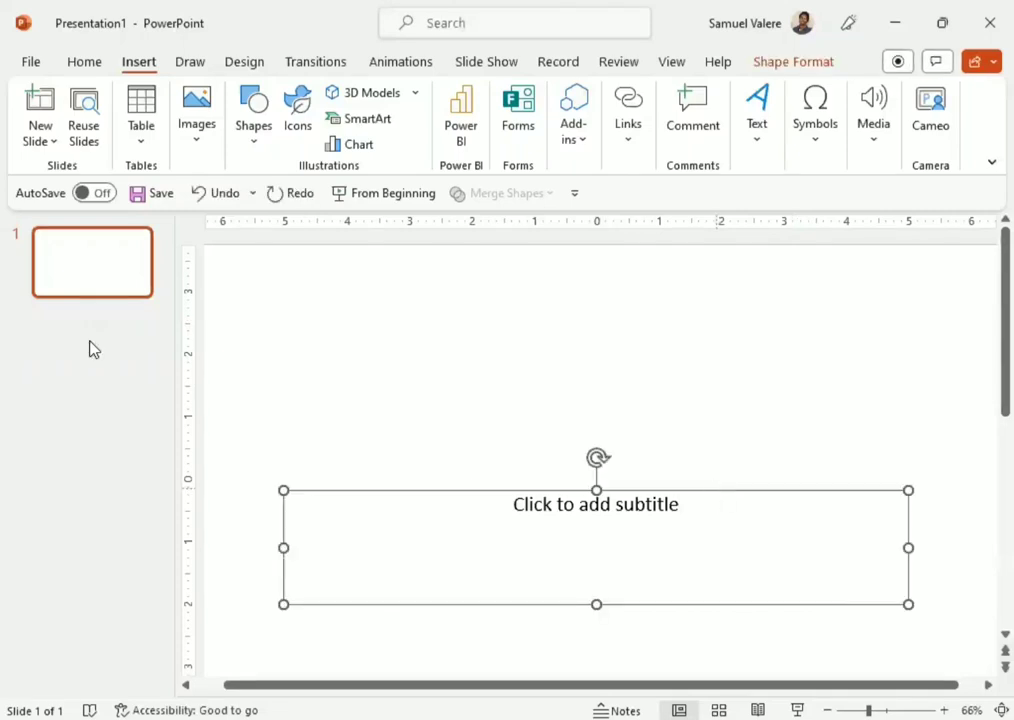
key(Delete)
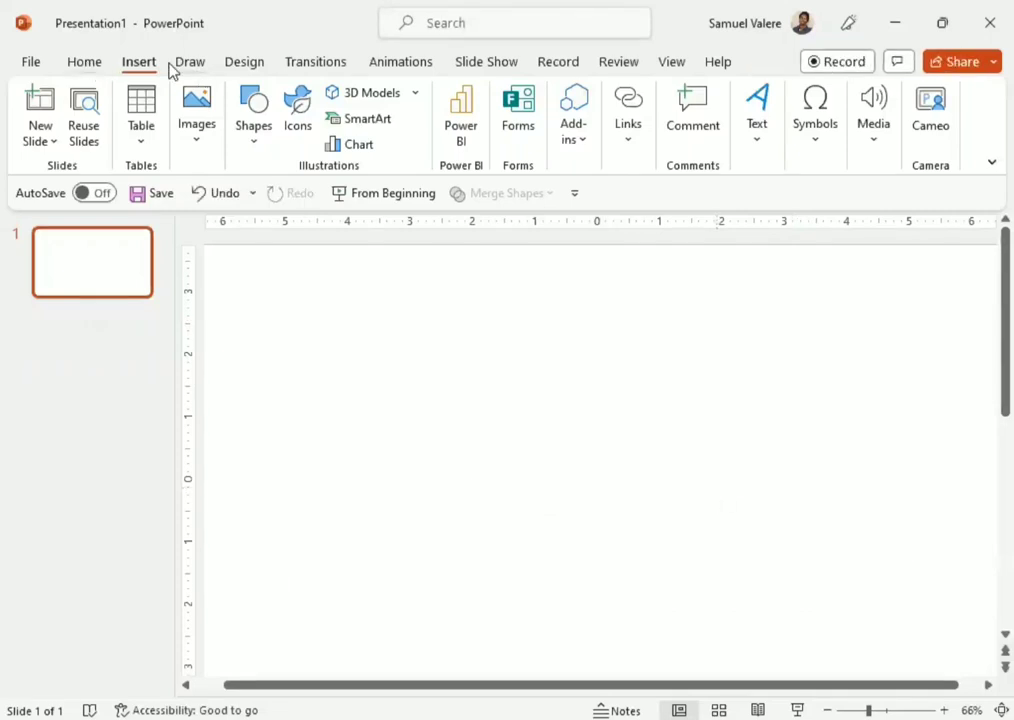
click(256, 147)
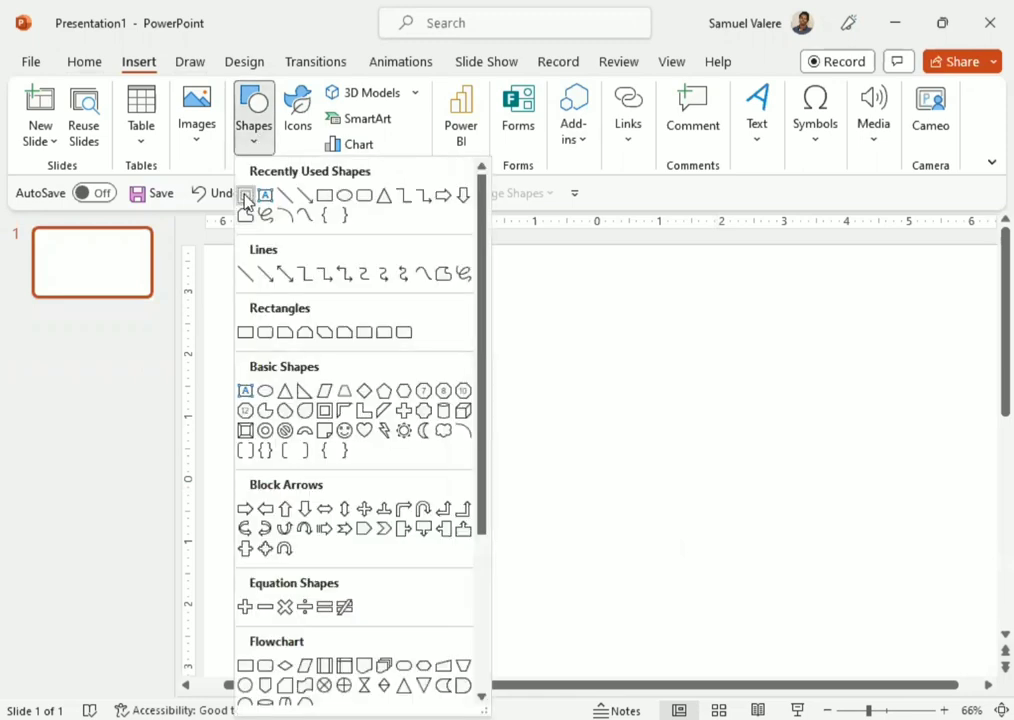
Step: Draw a Frame shape, thicken its border, rotate it about 45° into a diamond, and shift it toward centre
click(245, 196)
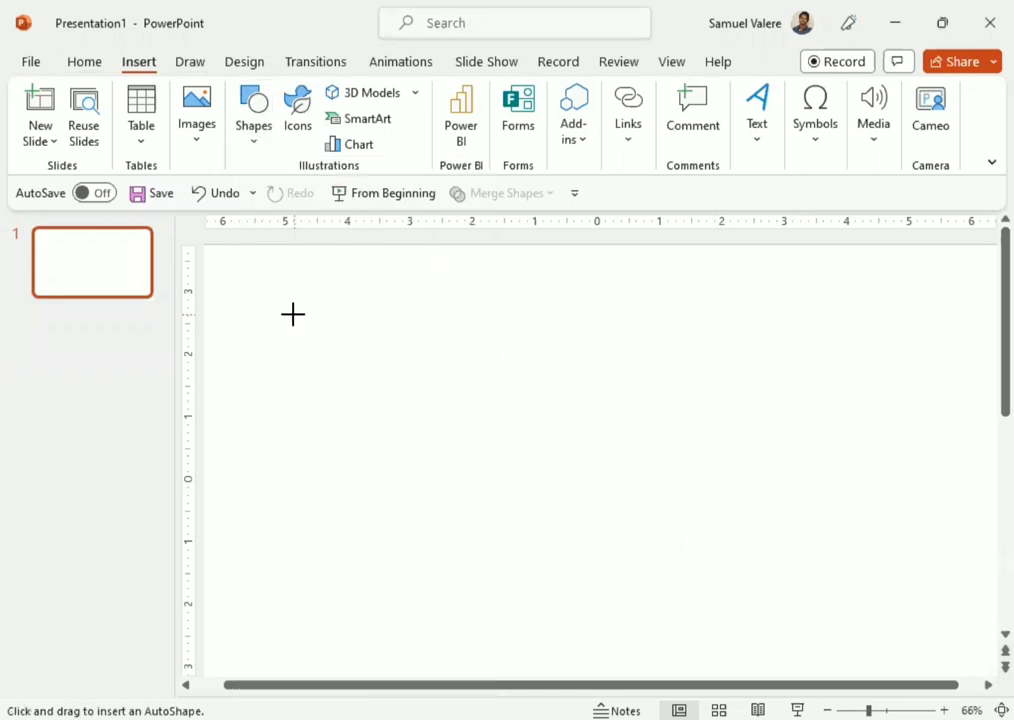
mouse_move(293, 314)
mouse_down()
mouse_move(606, 626)
mouse_move(597, 617)
mouse_up()
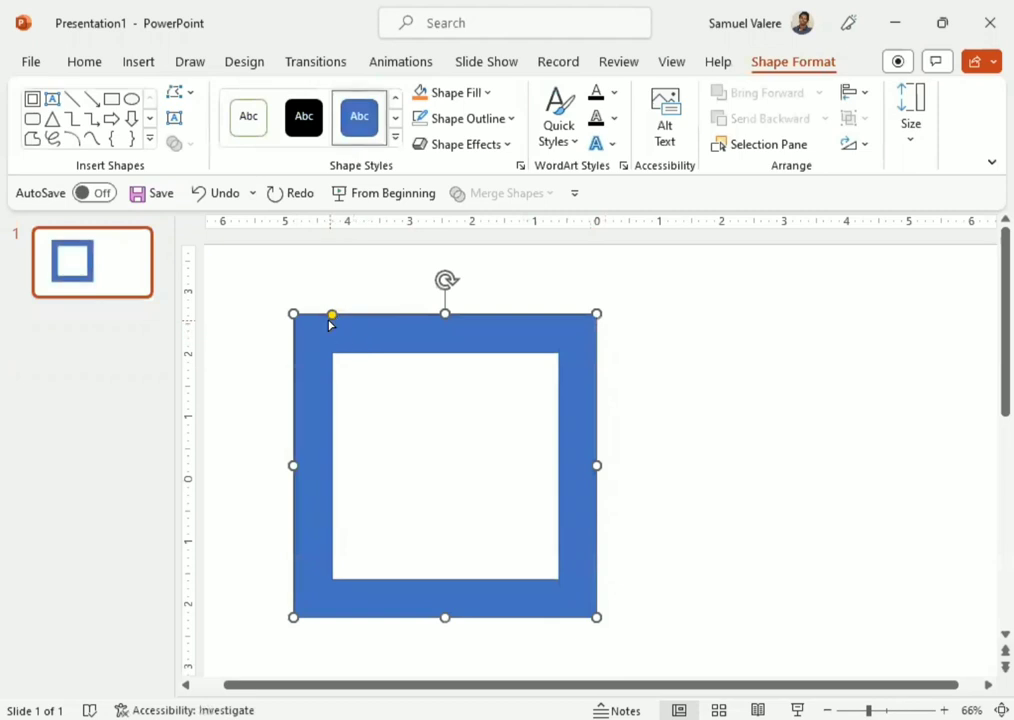
mouse_move(333, 317)
mouse_down()
mouse_move(336, 328)
mouse_move(328, 315)
mouse_up()
drag(450, 280, 510, 403)
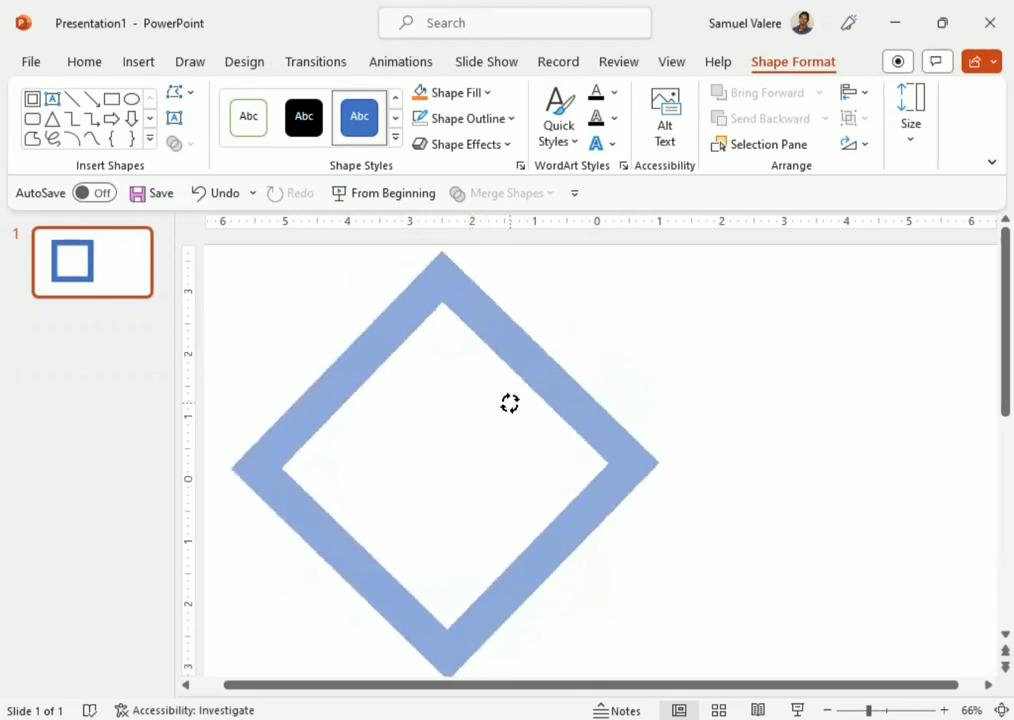
drag(510, 403, 511, 405)
mouse_move(511, 337)
mouse_down()
mouse_move(660, 351)
mouse_move(652, 347)
mouse_up()
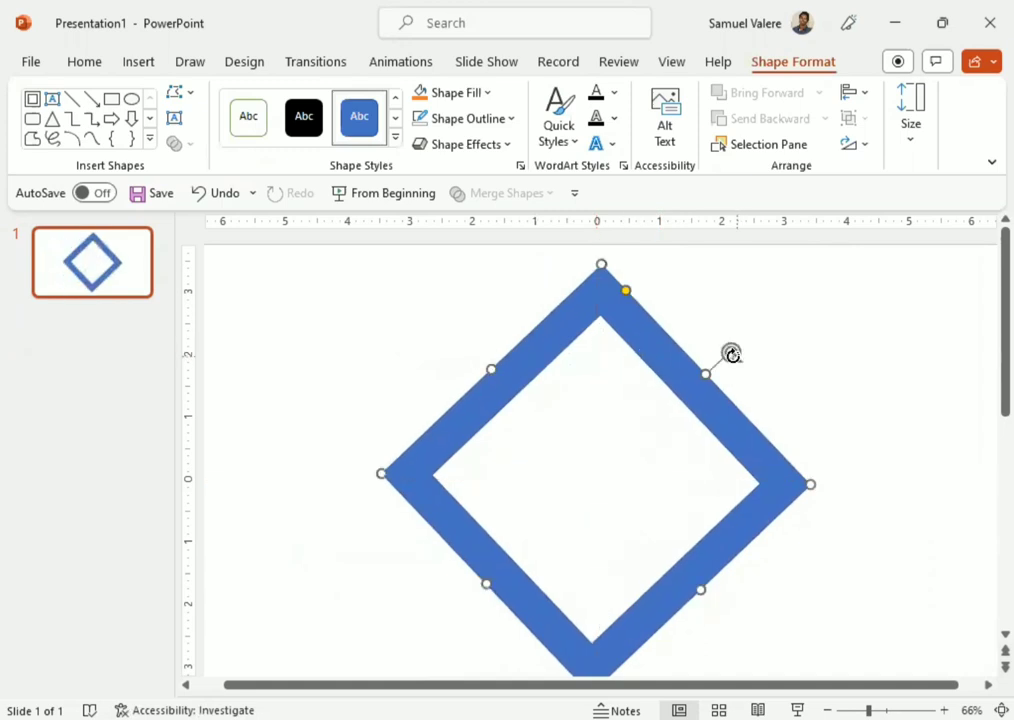
Step: Adjust the diamond frame's rotation until it sits level and symmetric
drag(732, 352, 729, 345)
click(700, 368)
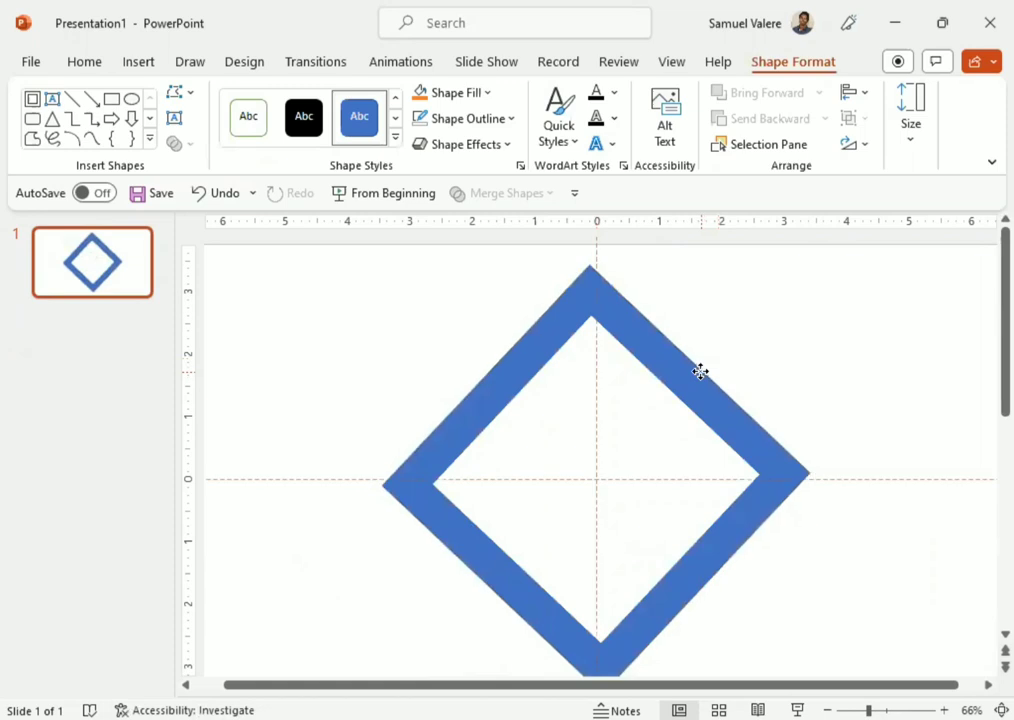
drag(721, 343, 724, 340)
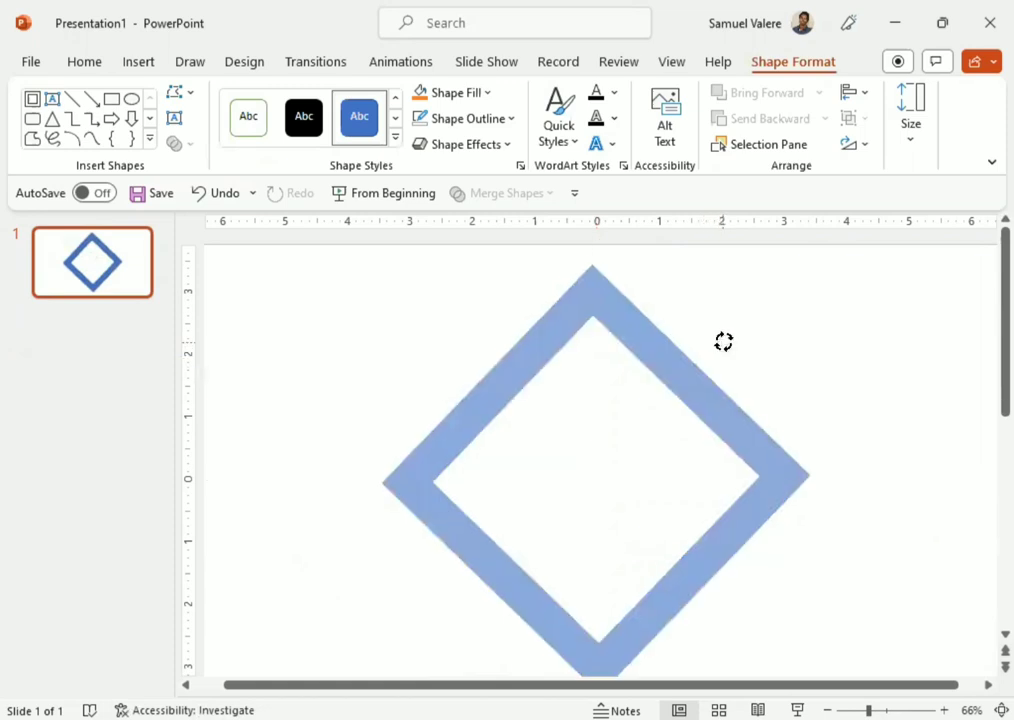
drag(670, 380, 733, 344)
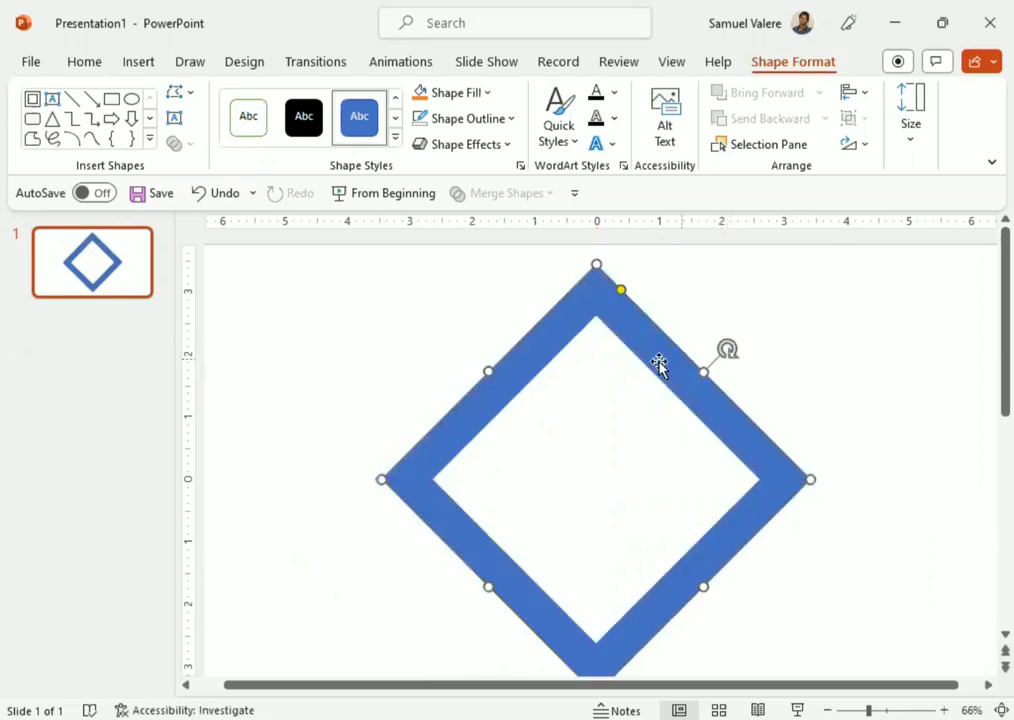
Step: Enlarge the diamond to nearly full slide height and align it on the slide's centre line
drag(659, 362, 655, 345)
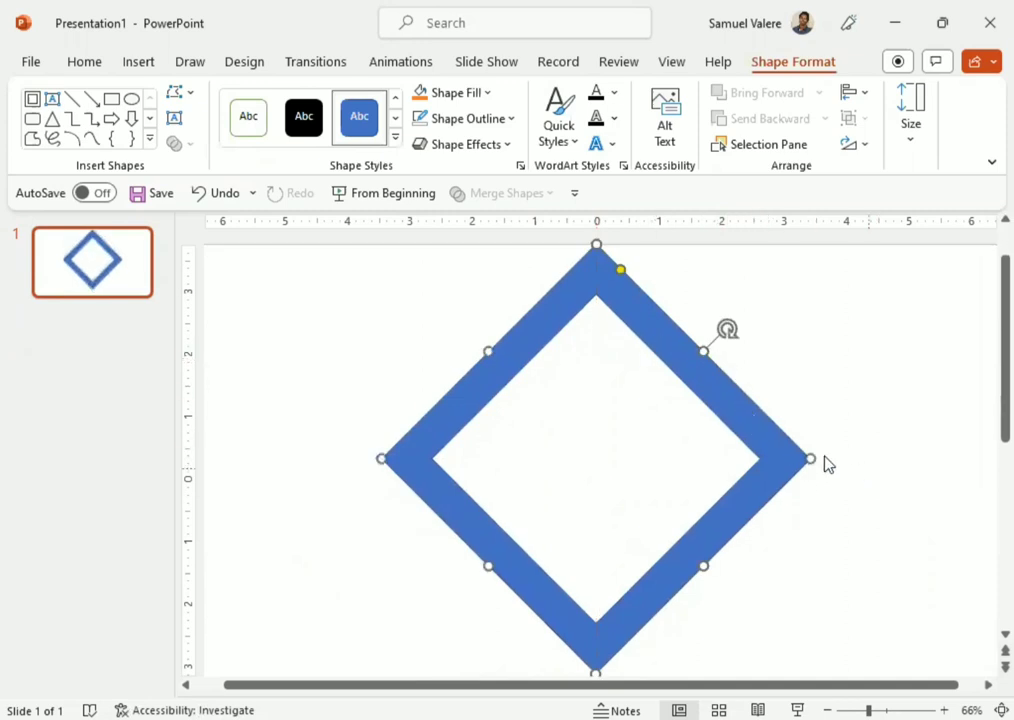
drag(808, 457, 793, 447)
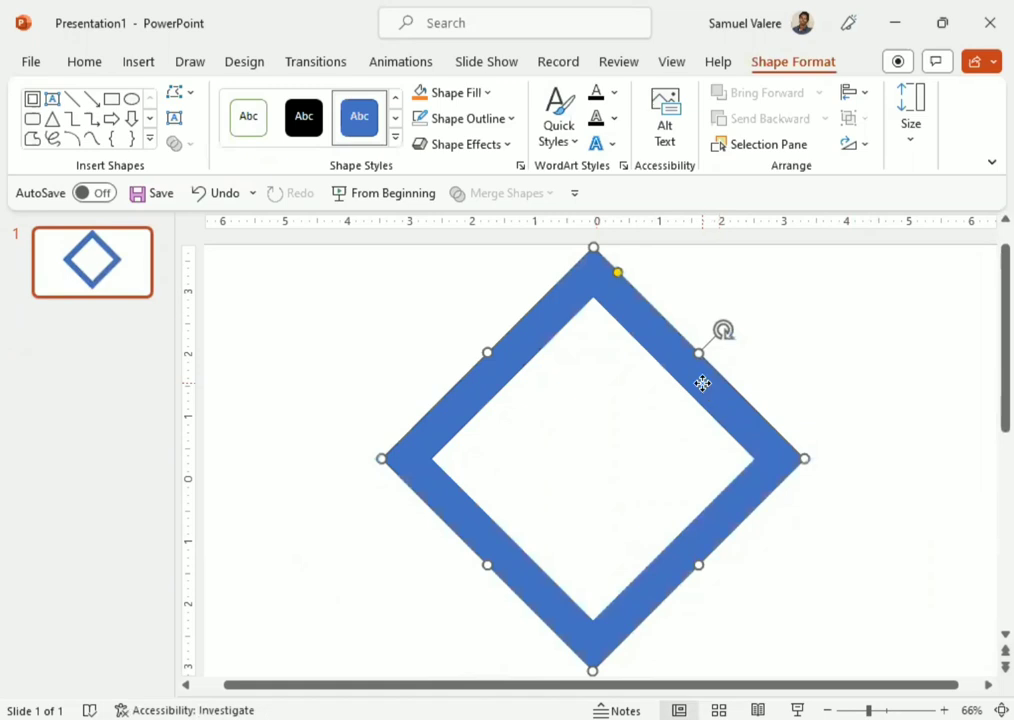
drag(703, 383, 700, 383)
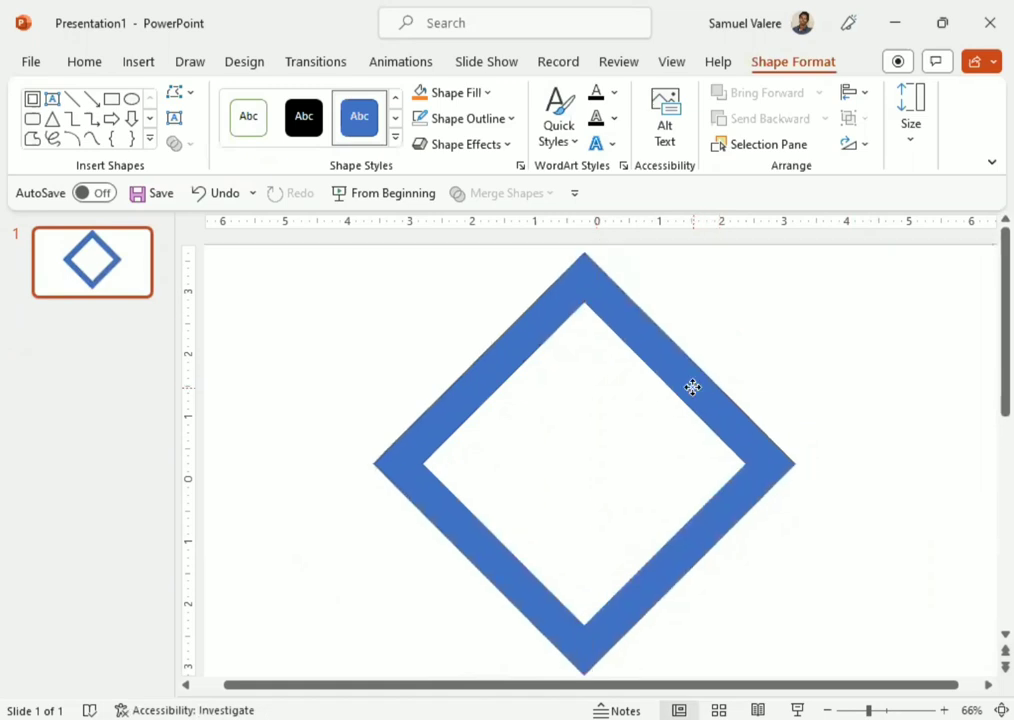
drag(698, 385, 701, 390)
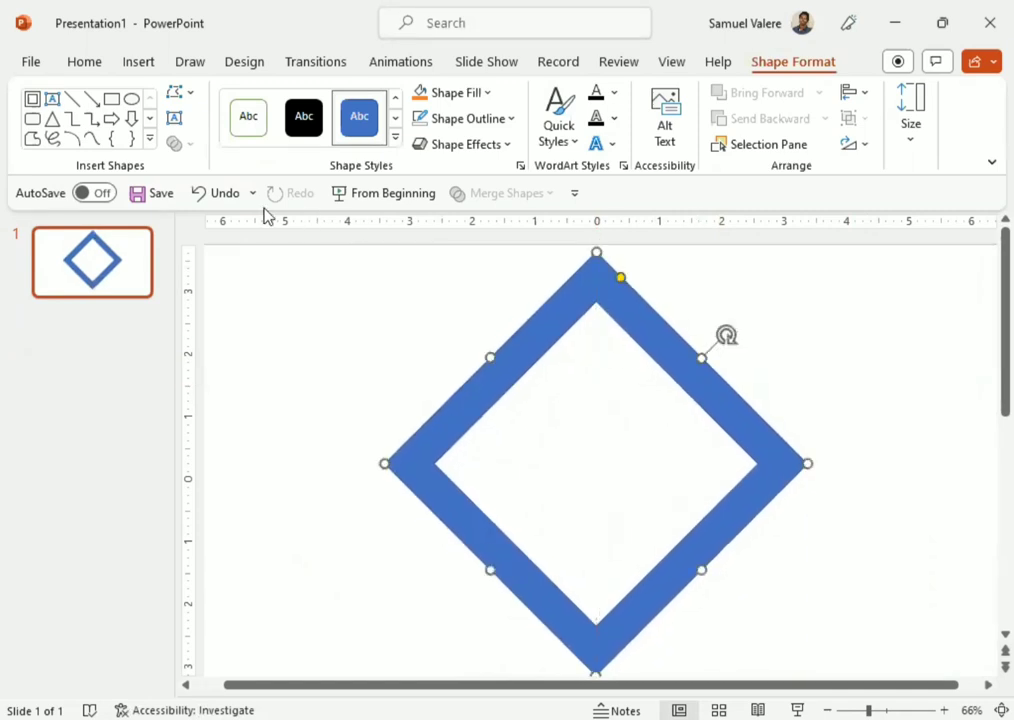
Step: Draw a Rectangle square and centre it over the diamond frame to form an eight-pointed star
click(111, 99)
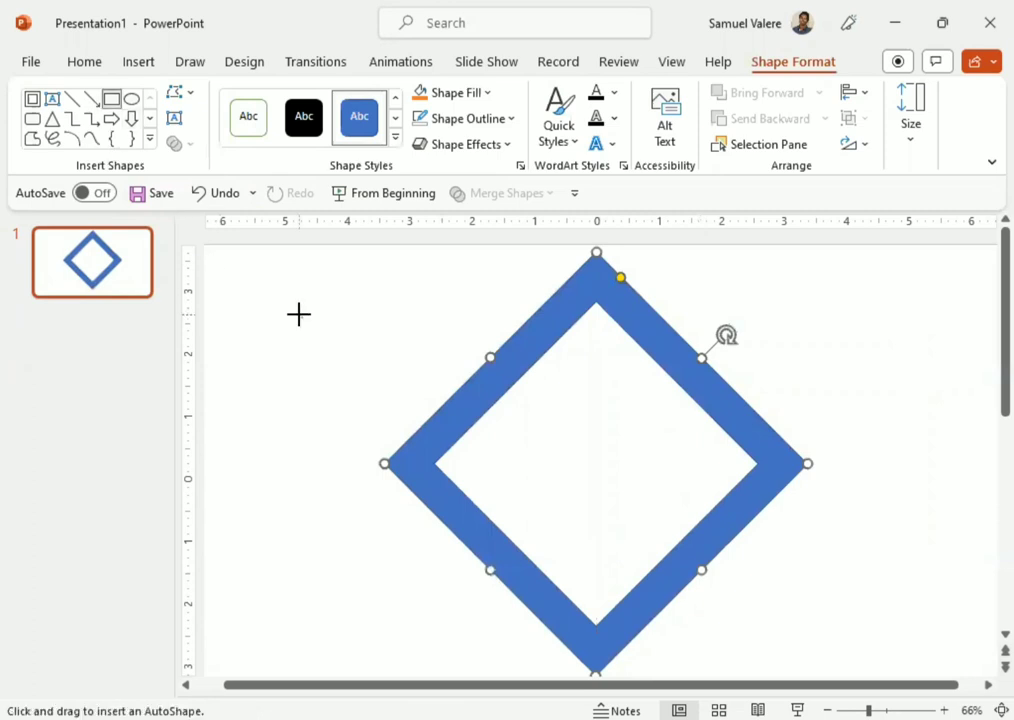
drag(299, 314, 567, 570)
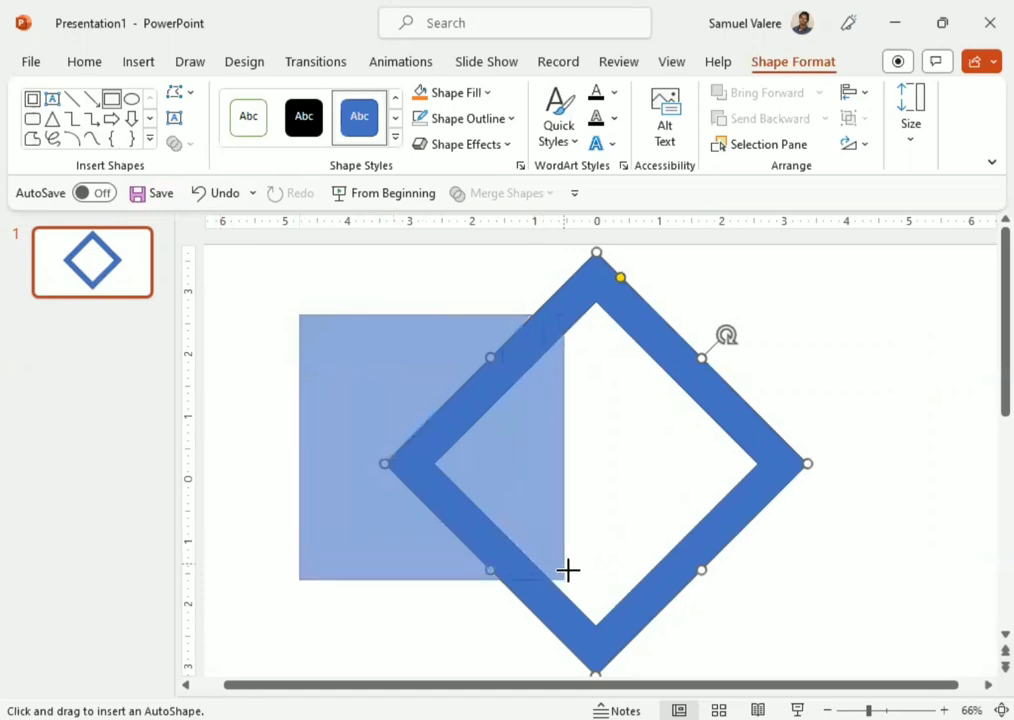
drag(567, 570, 584, 600)
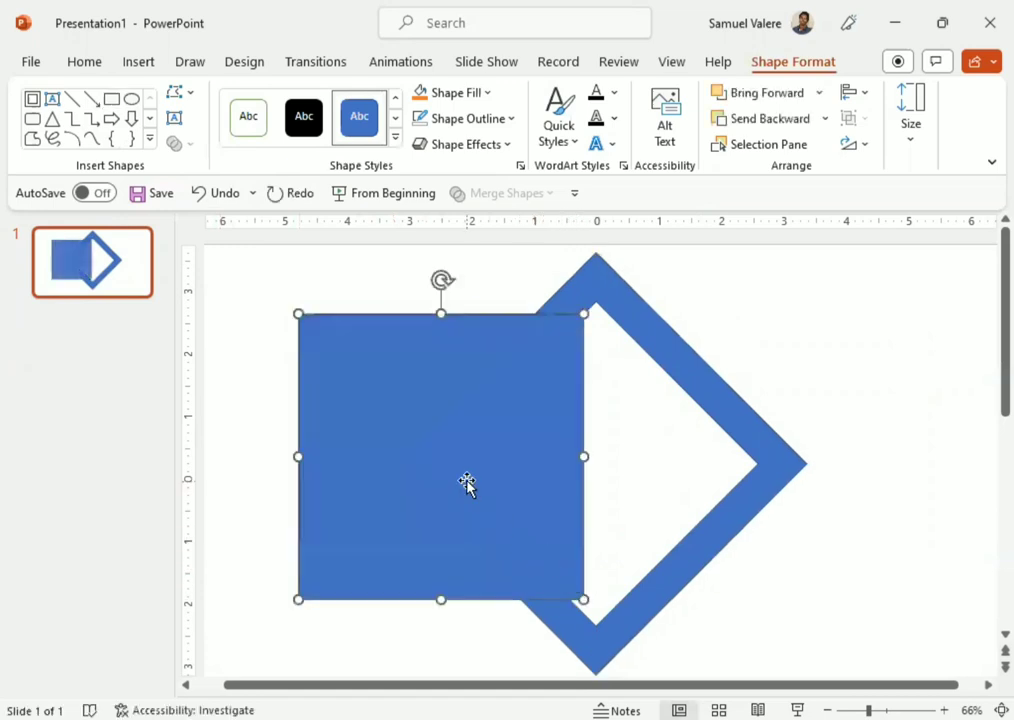
drag(467, 483, 621, 492)
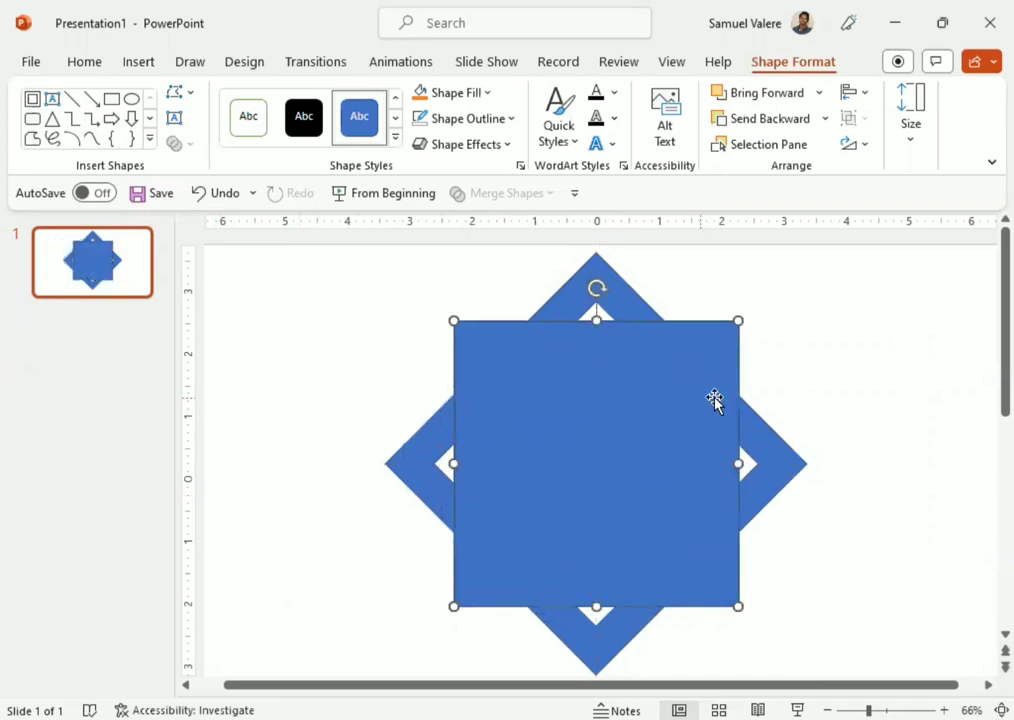
click(837, 362)
Step: Select the diamond frame and square together and apply Merge Shapes > Fragment
click(605, 286)
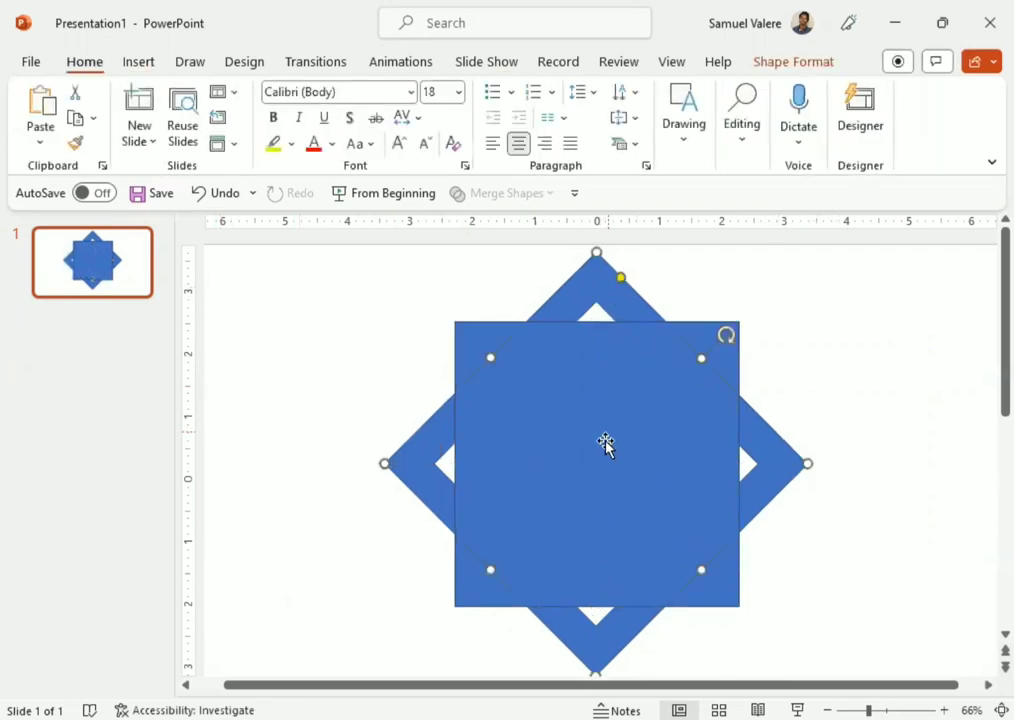
shift+click(607, 446)
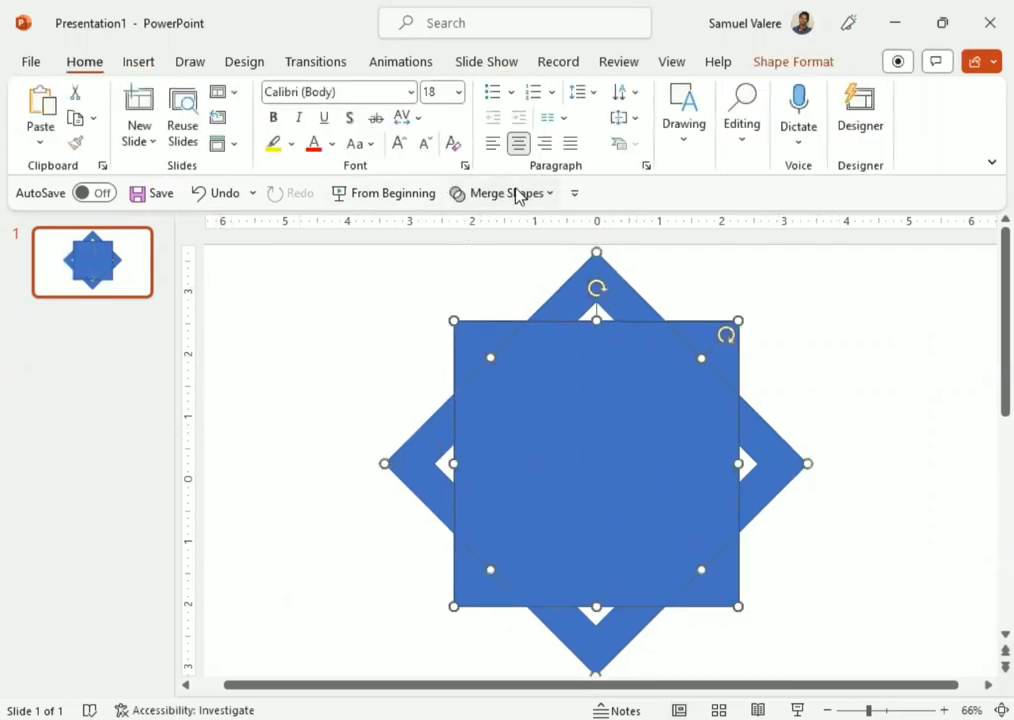
click(760, 63)
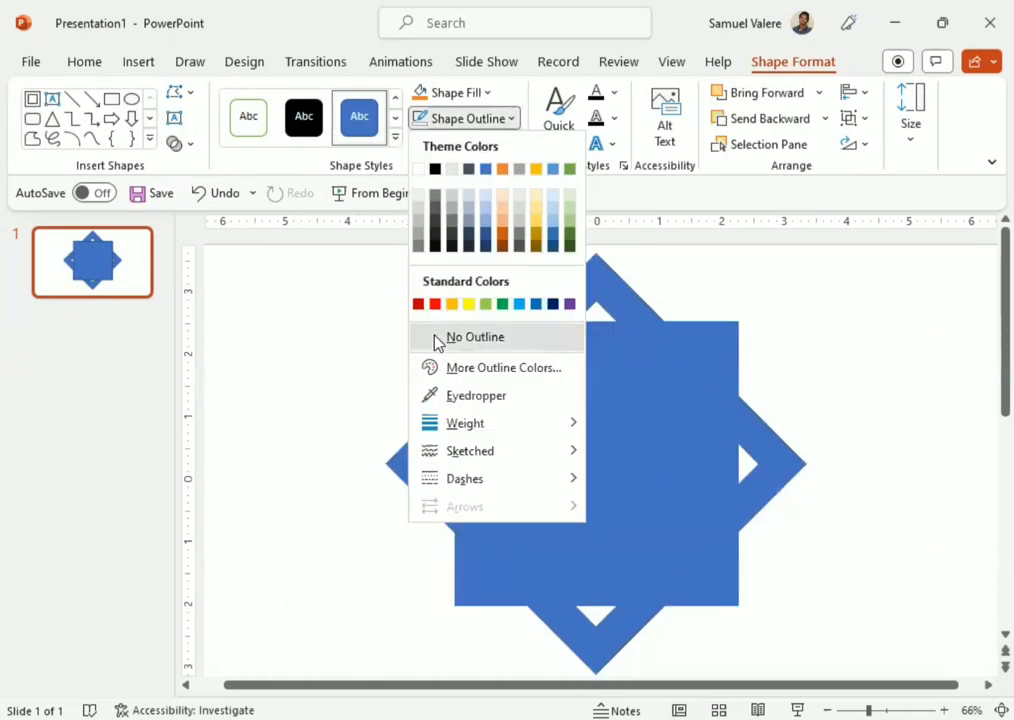
click(437, 340)
key(ctrl+z)
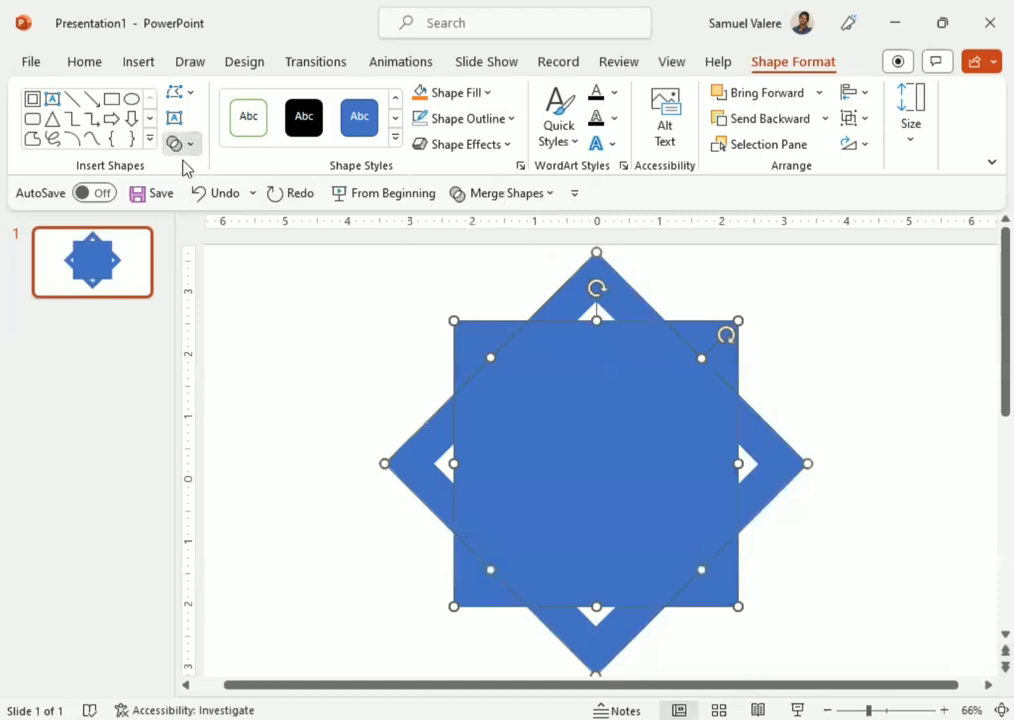
click(182, 146)
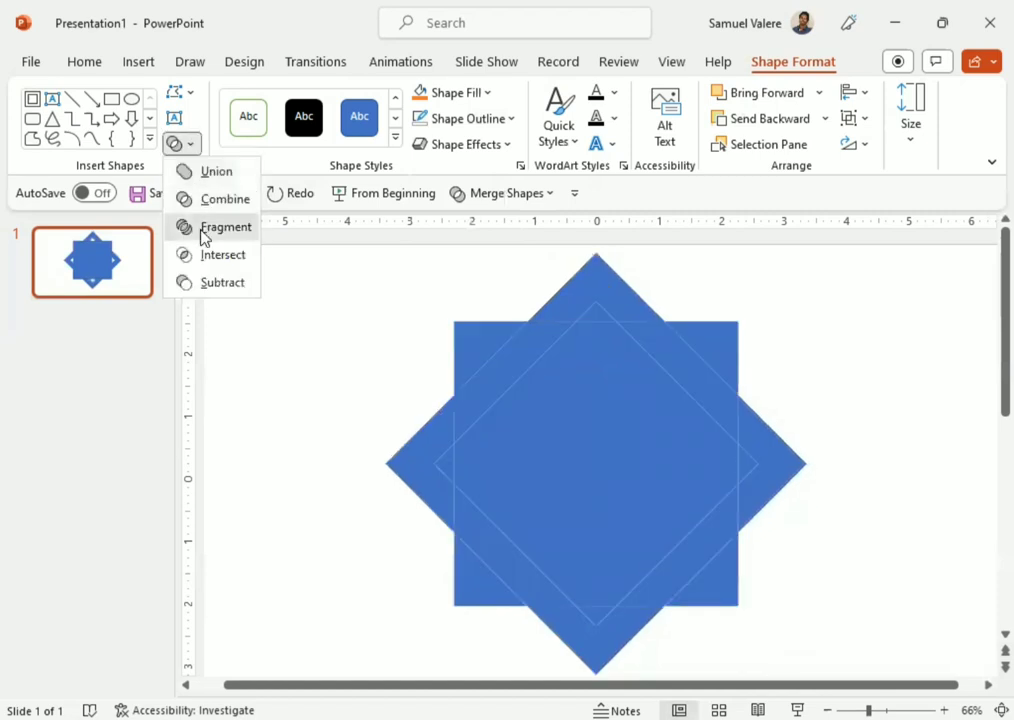
click(203, 237)
click(373, 379)
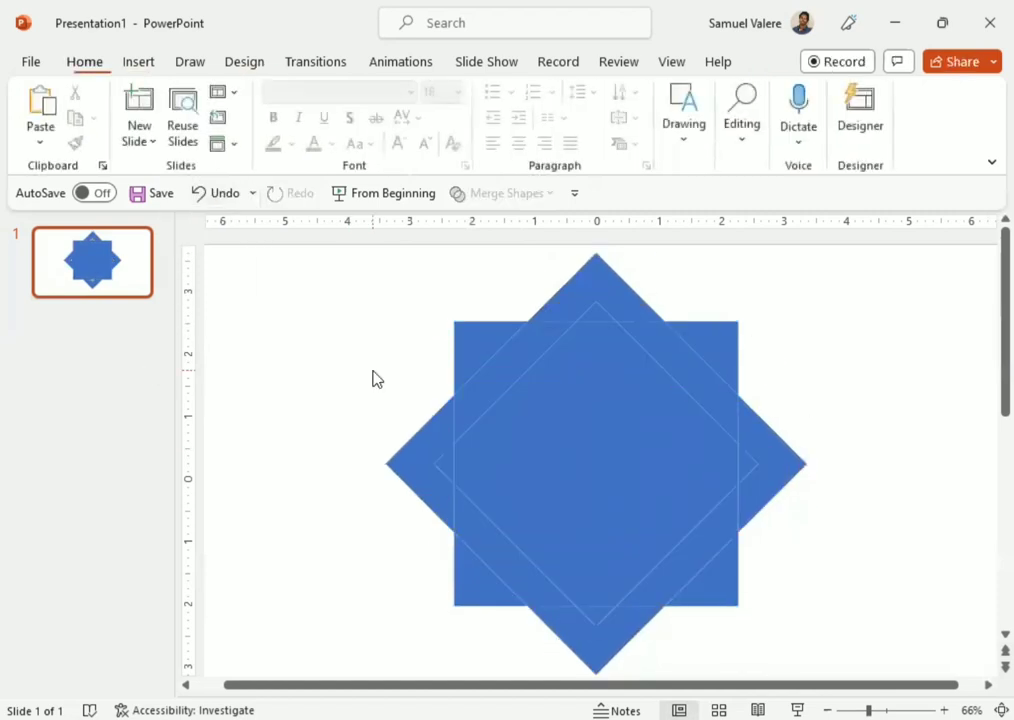
Step: Select the top-left corner triangle, the inner diamond and the thin upper-left edge strip
click(472, 346)
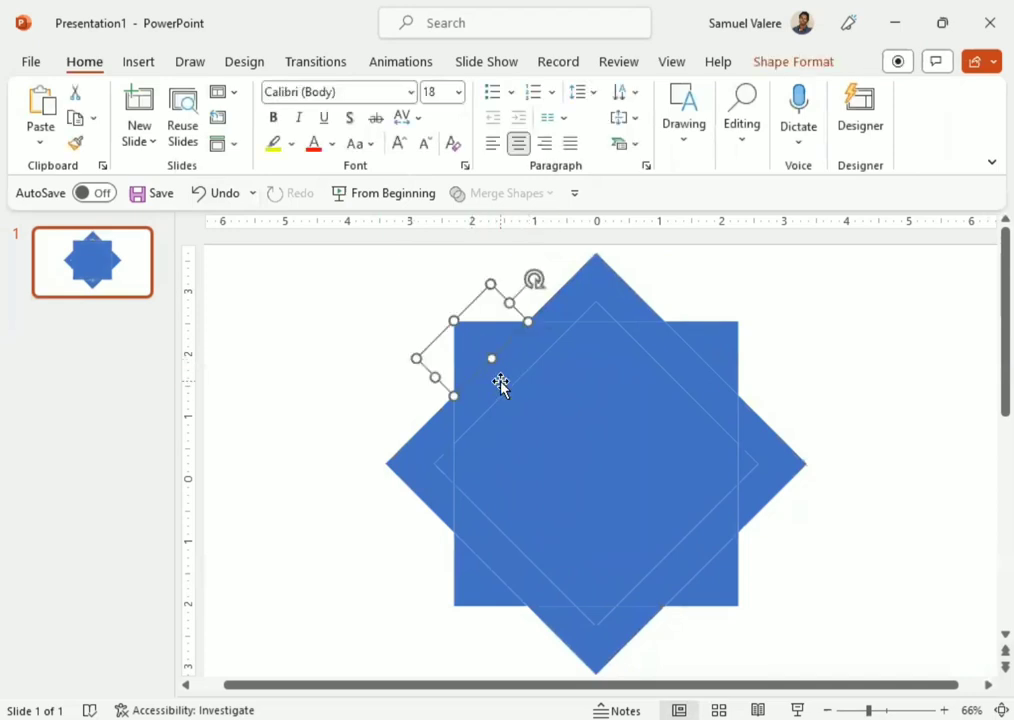
shift+click(548, 430)
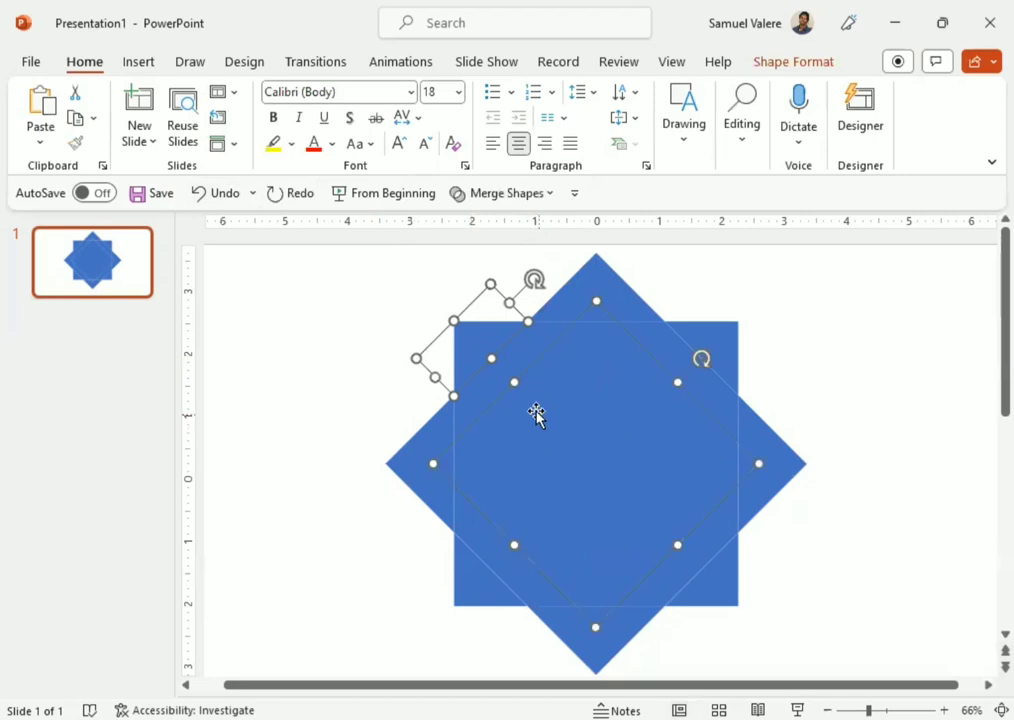
shift+click(507, 366)
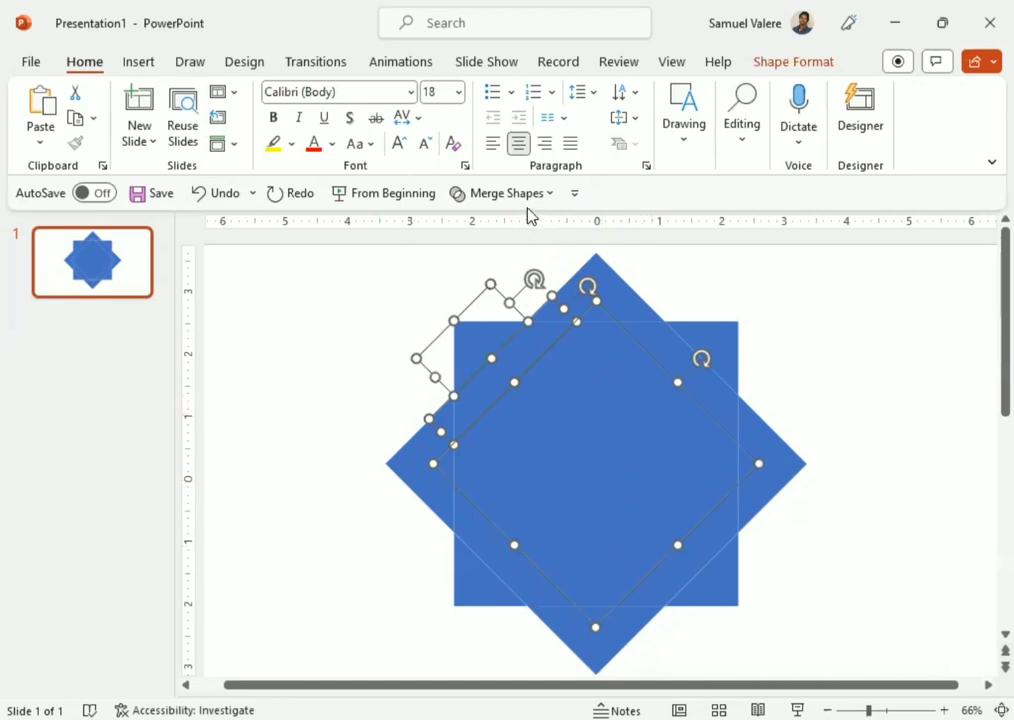
click(820, 68)
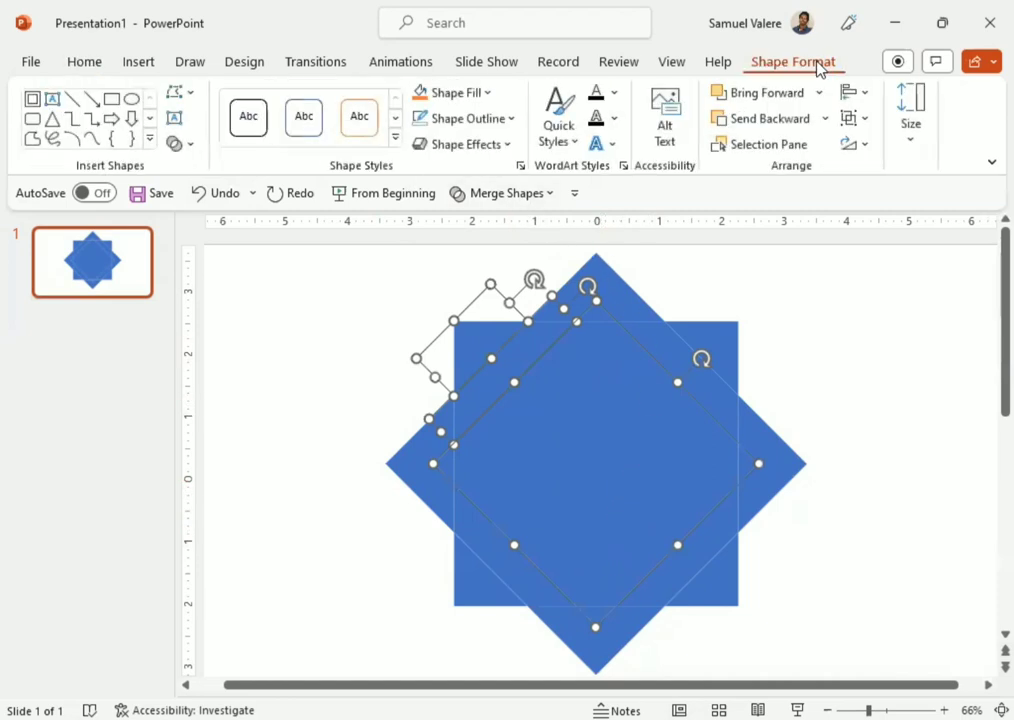
Step: Fill the three selected pieces with Black from Theme Colors
click(490, 92)
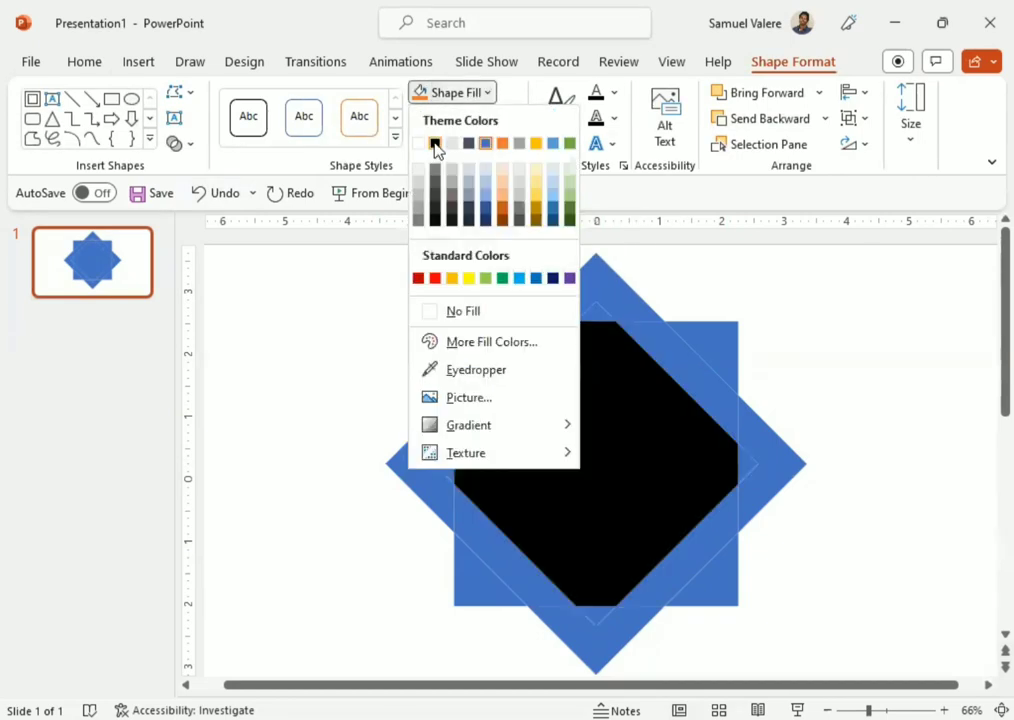
click(435, 145)
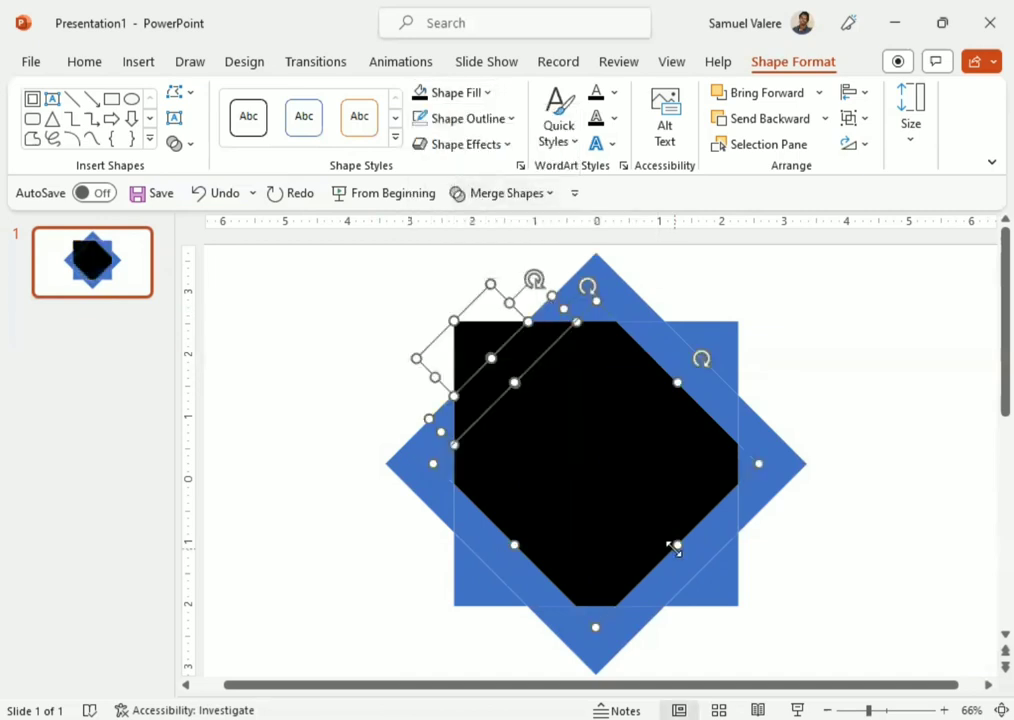
Step: Select the thin strips at the lower right, upper right and lower left, and fill them blue
click(682, 567)
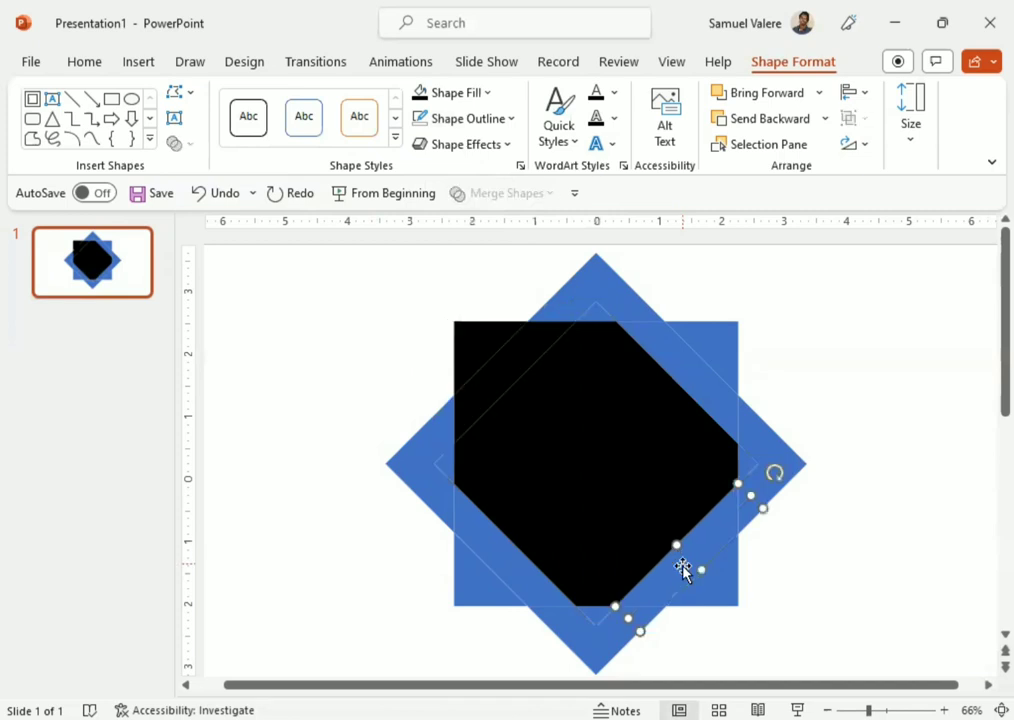
shift+click(708, 596)
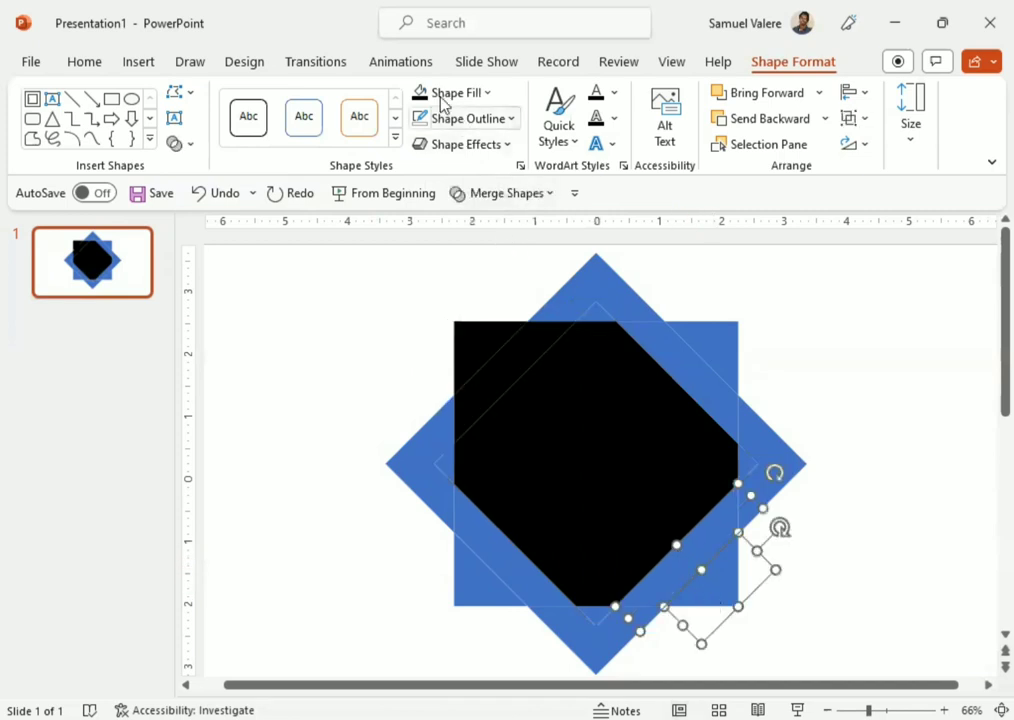
click(716, 345)
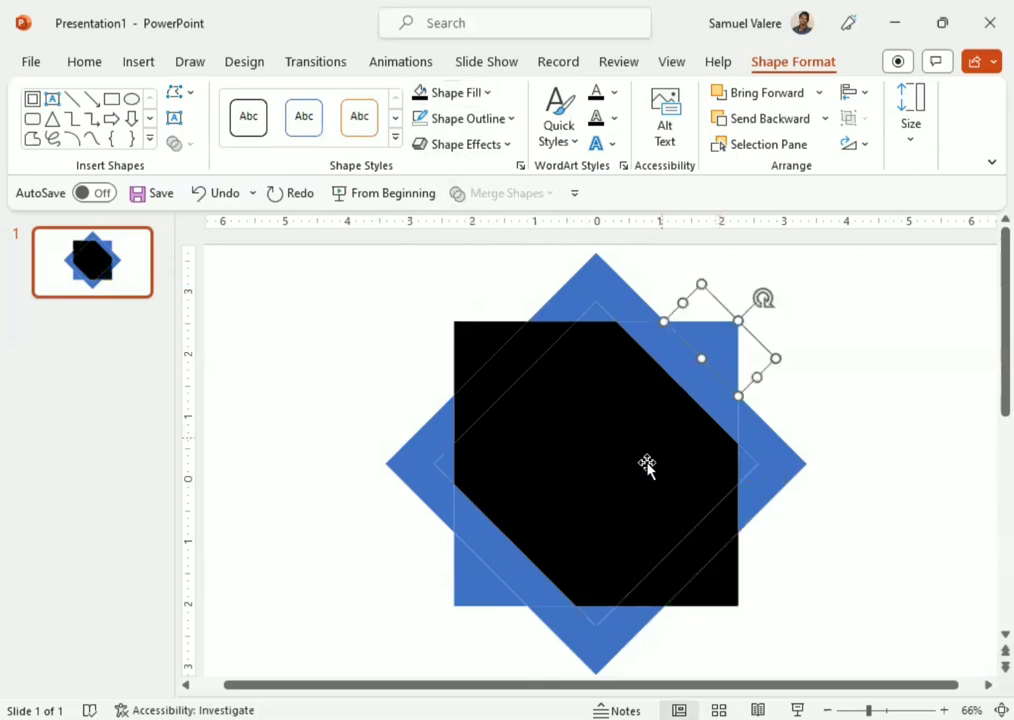
shift+click(476, 590)
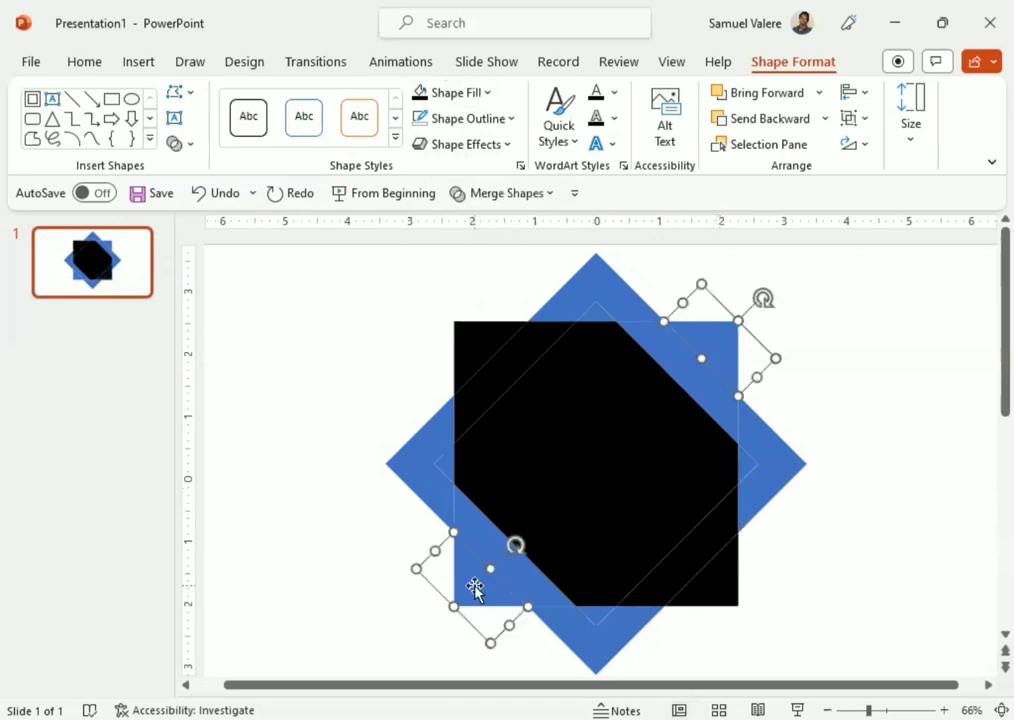
click(418, 93)
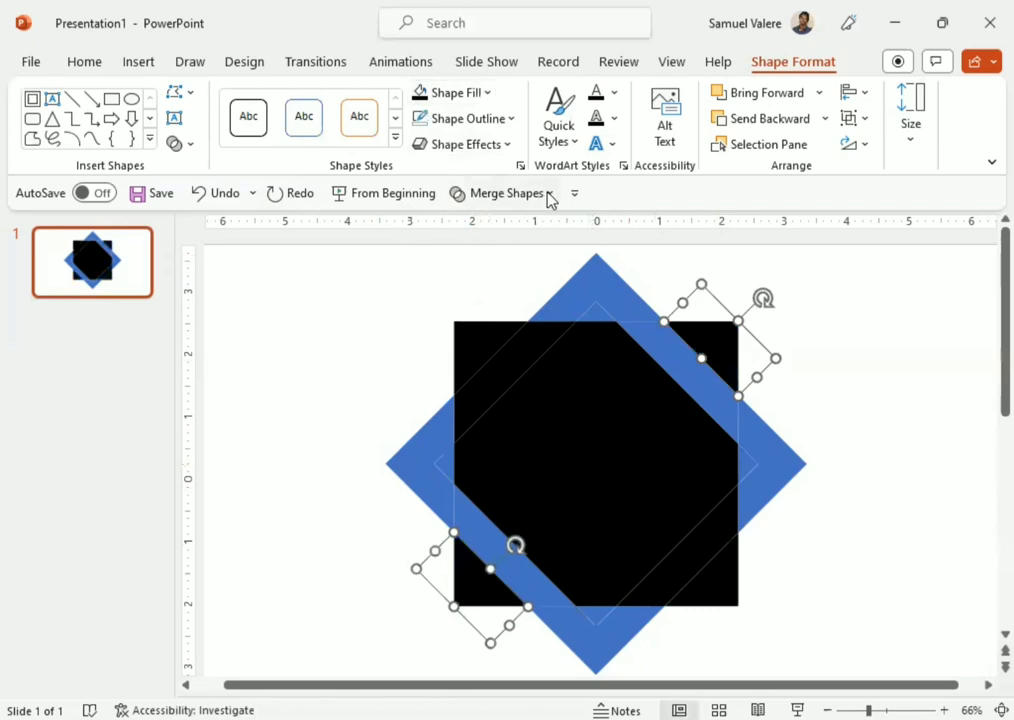
Step: Reselect the stripe pieces, excluding the inner diamond, and merge them with Union
click(500, 194)
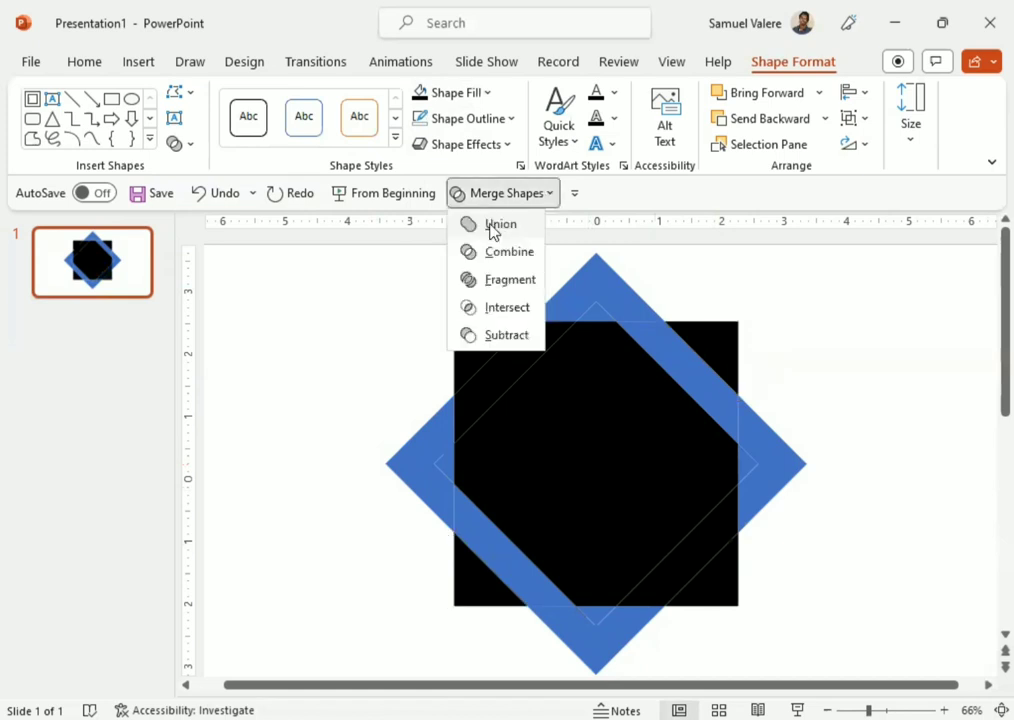
click(495, 225)
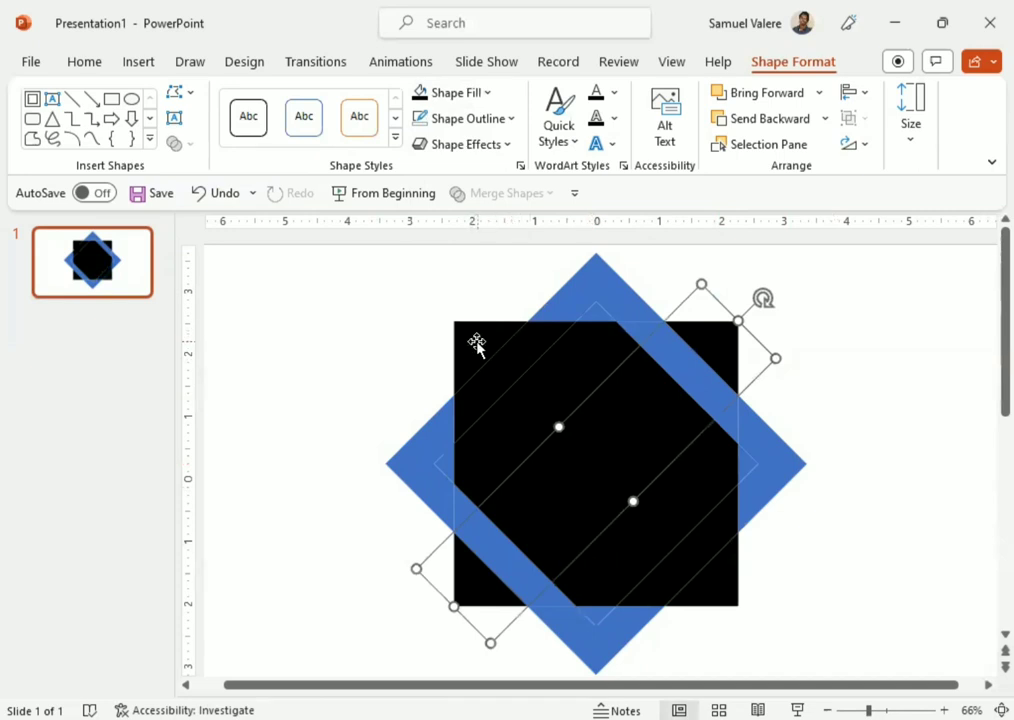
key(ctrl+z)
key(ctrl+z)
key(ctrl+z)
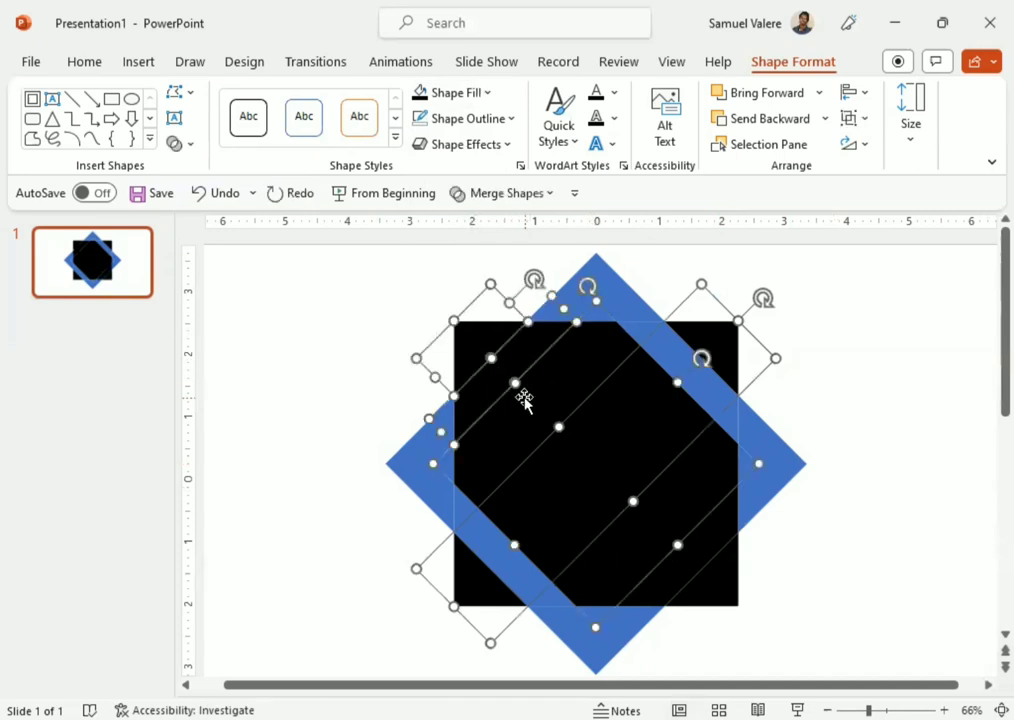
shift+click(667, 518)
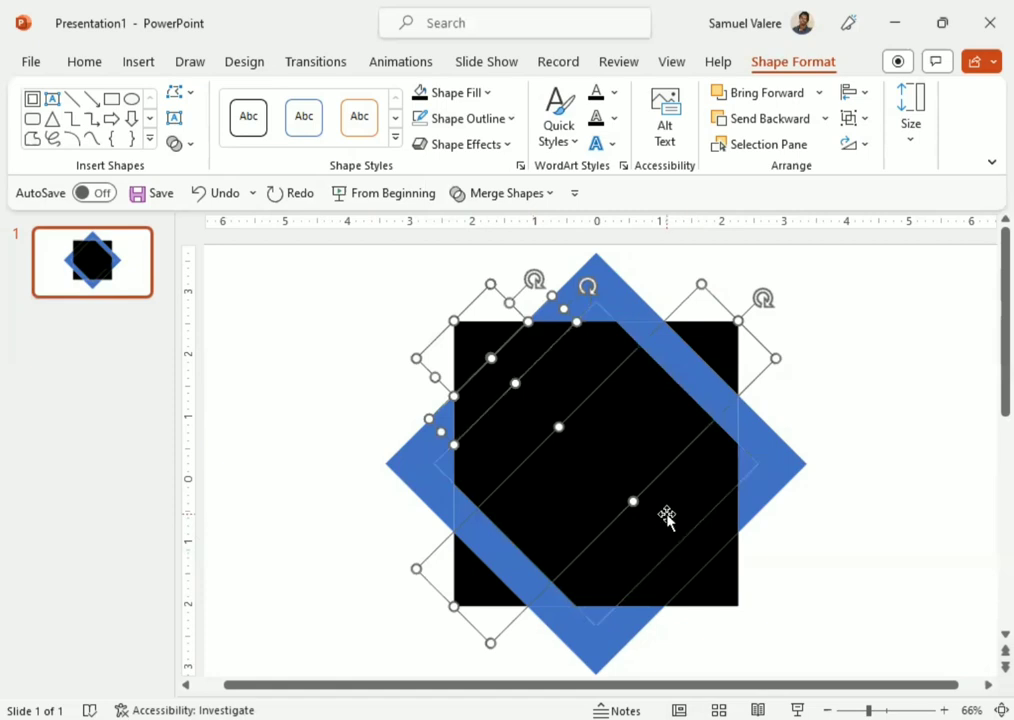
shift+click(667, 518)
shift+click(710, 566)
shift+click(720, 587)
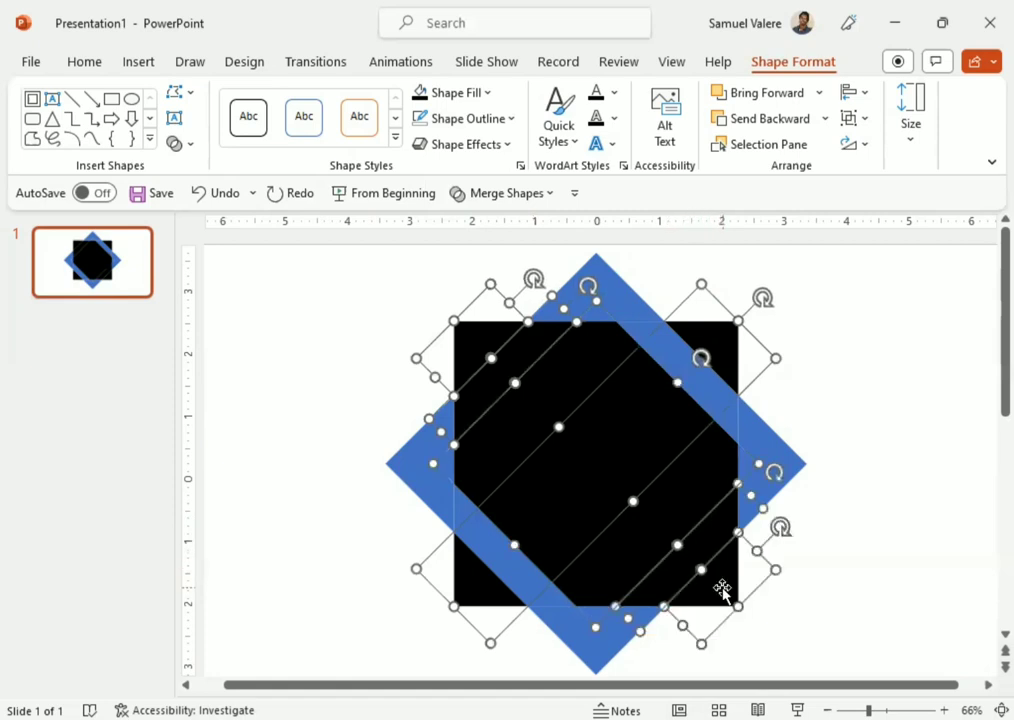
click(503, 193)
click(500, 225)
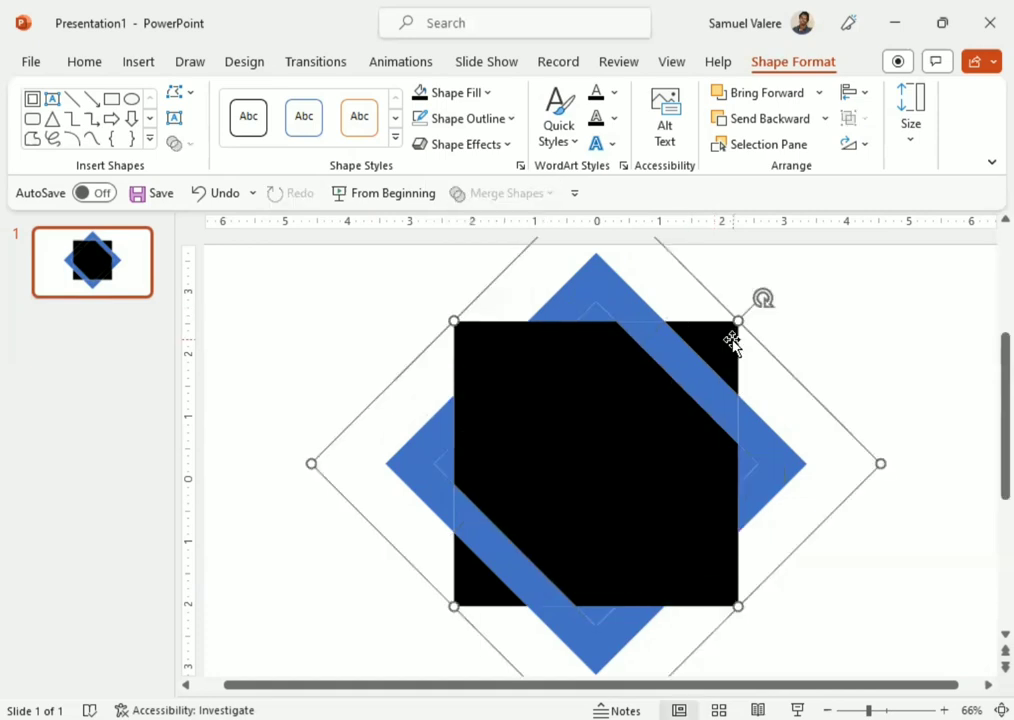
Step: Select the frame's four chevrons and the two diagonal blue stripes
click(599, 287)
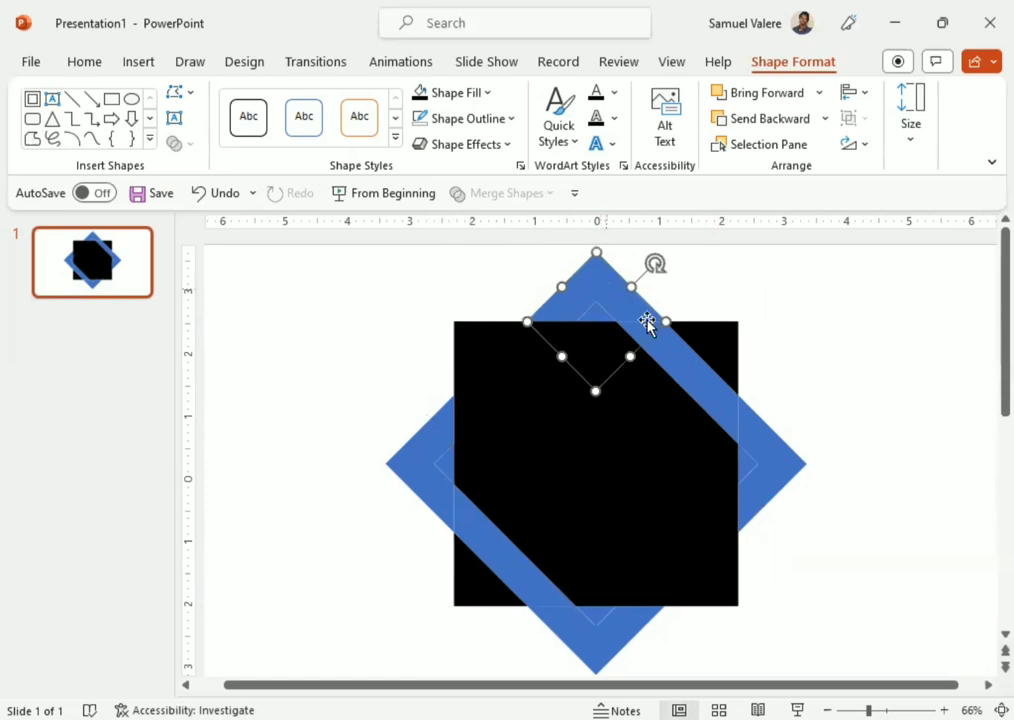
shift+click(780, 467)
shift+click(757, 493)
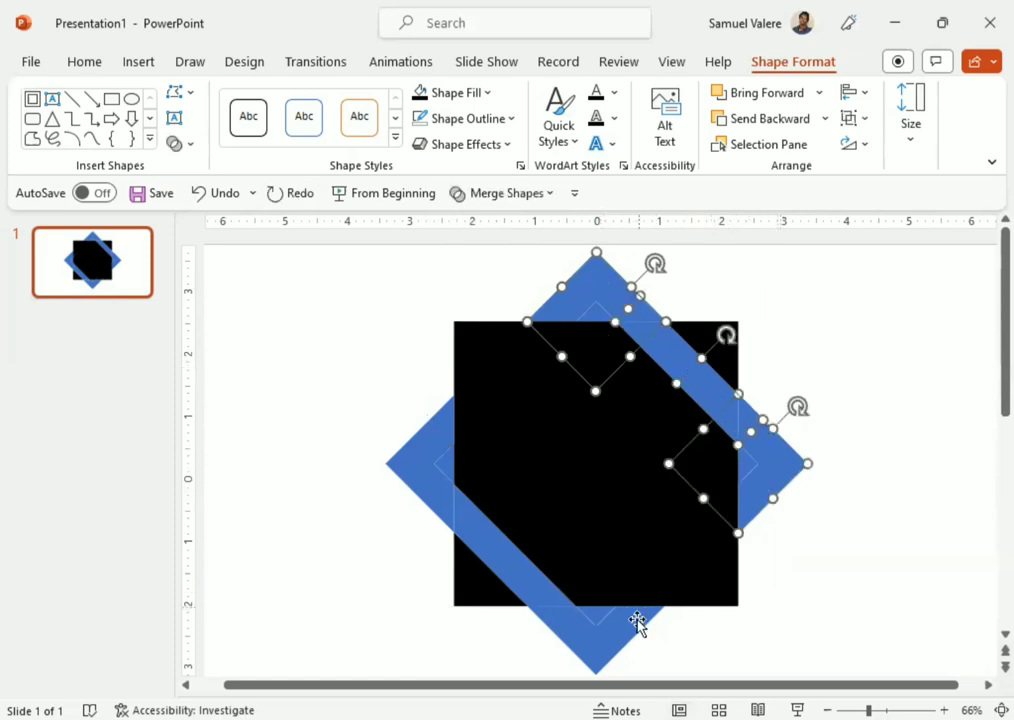
shift+click(548, 598)
shift+click(516, 570)
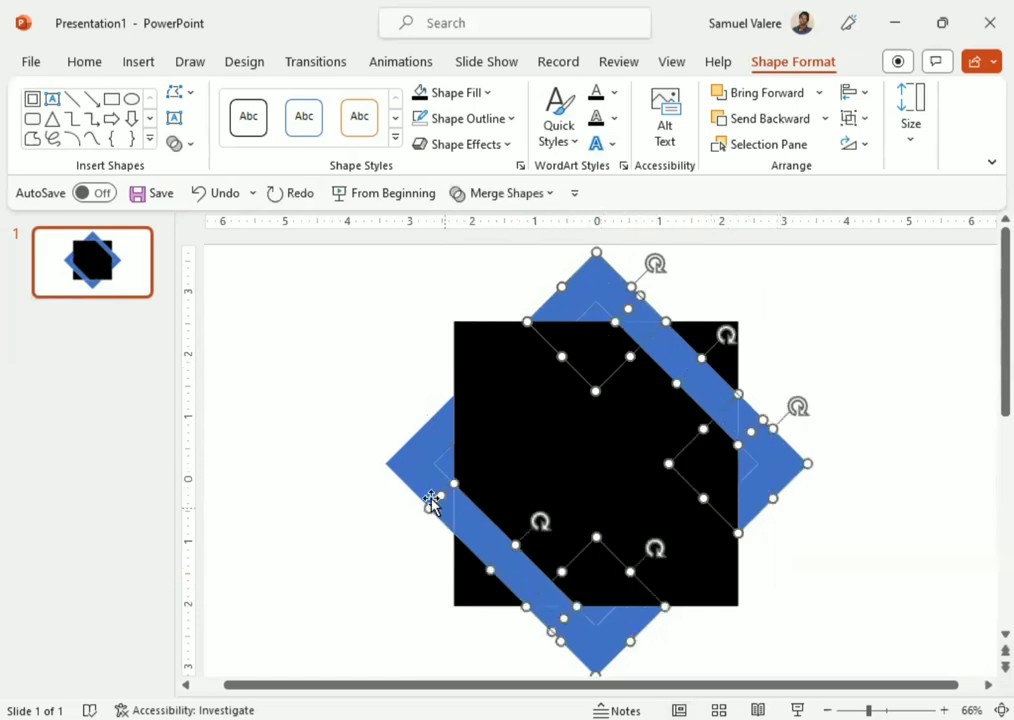
shift+click(418, 466)
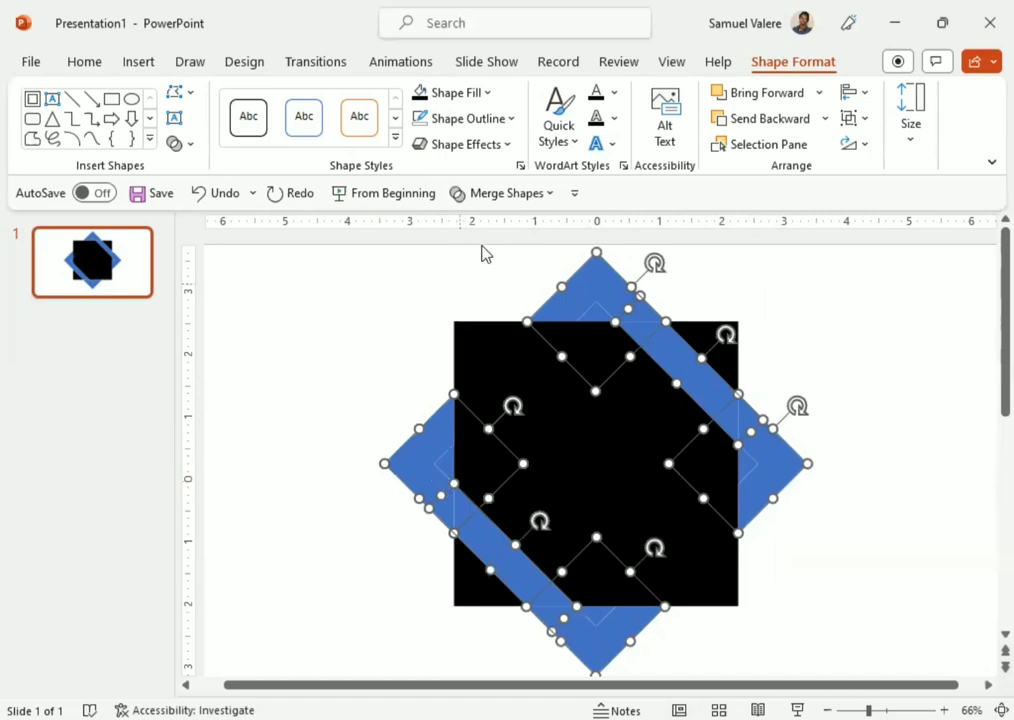
Step: Fill the selected pieces with custom orange #E37803 from More Fill Colors
click(488, 93)
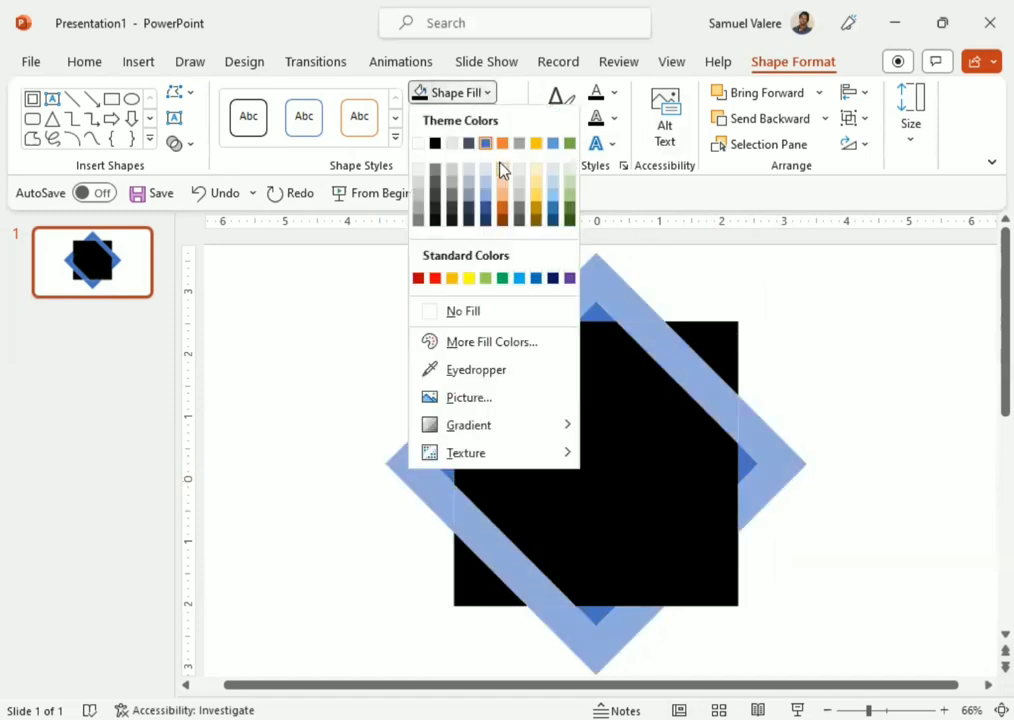
click(493, 342)
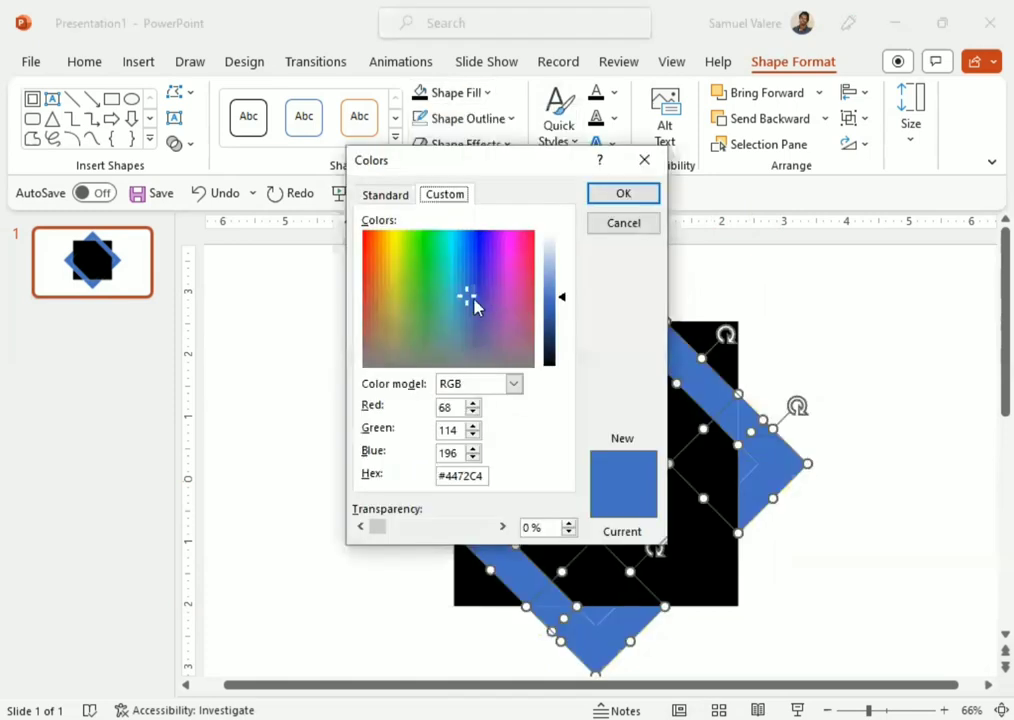
click(379, 240)
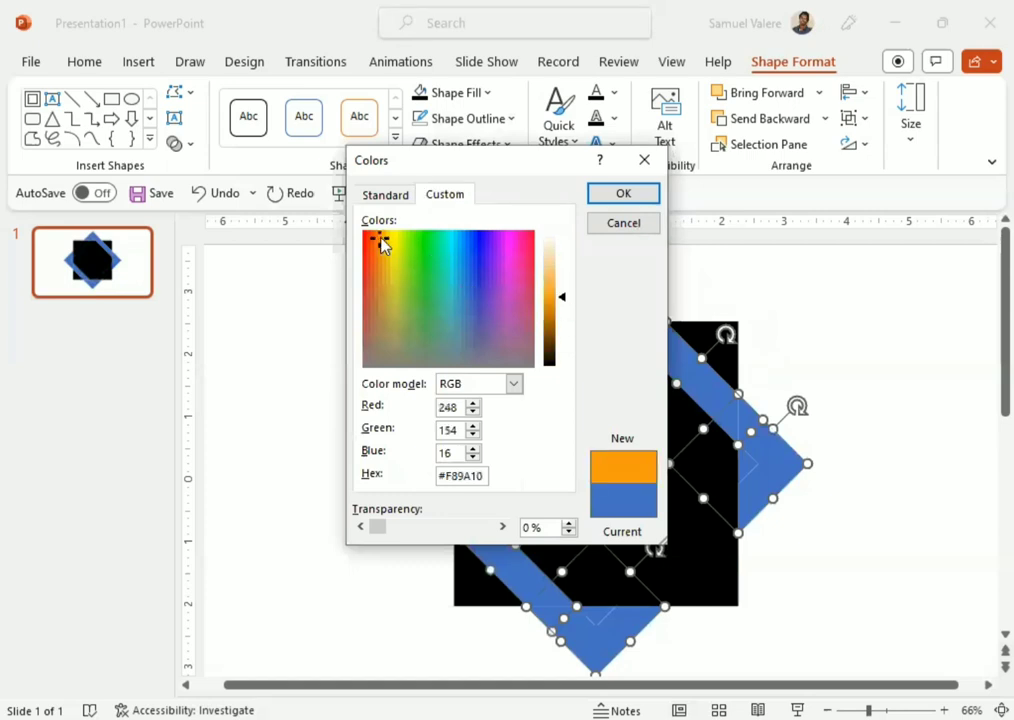
drag(382, 245, 378, 240)
drag(563, 298, 564, 314)
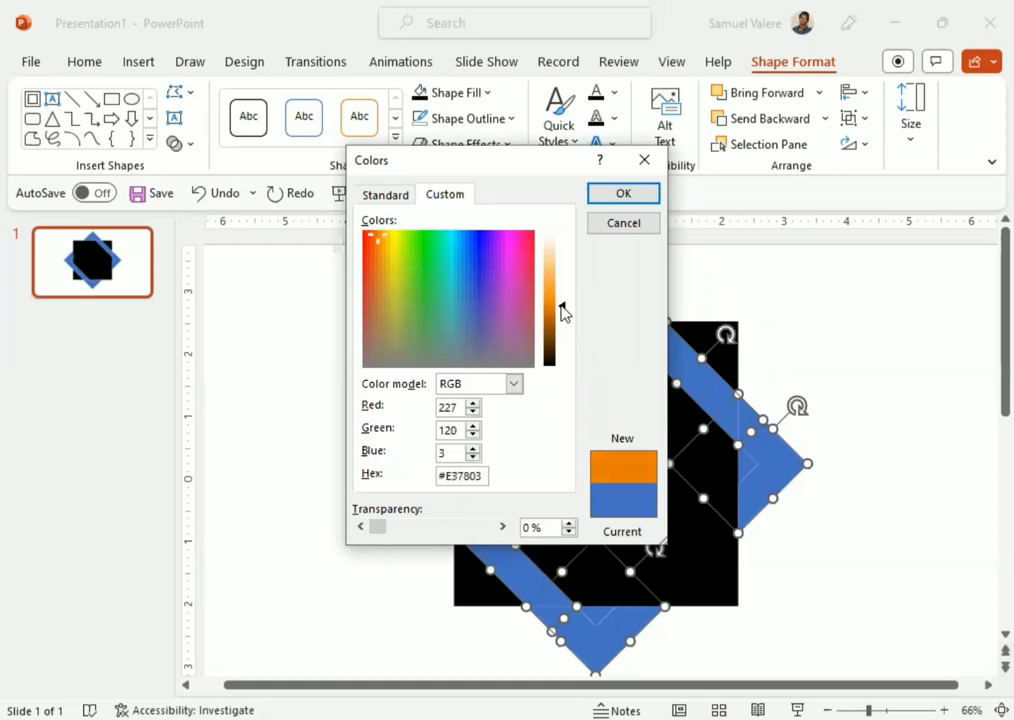
click(622, 197)
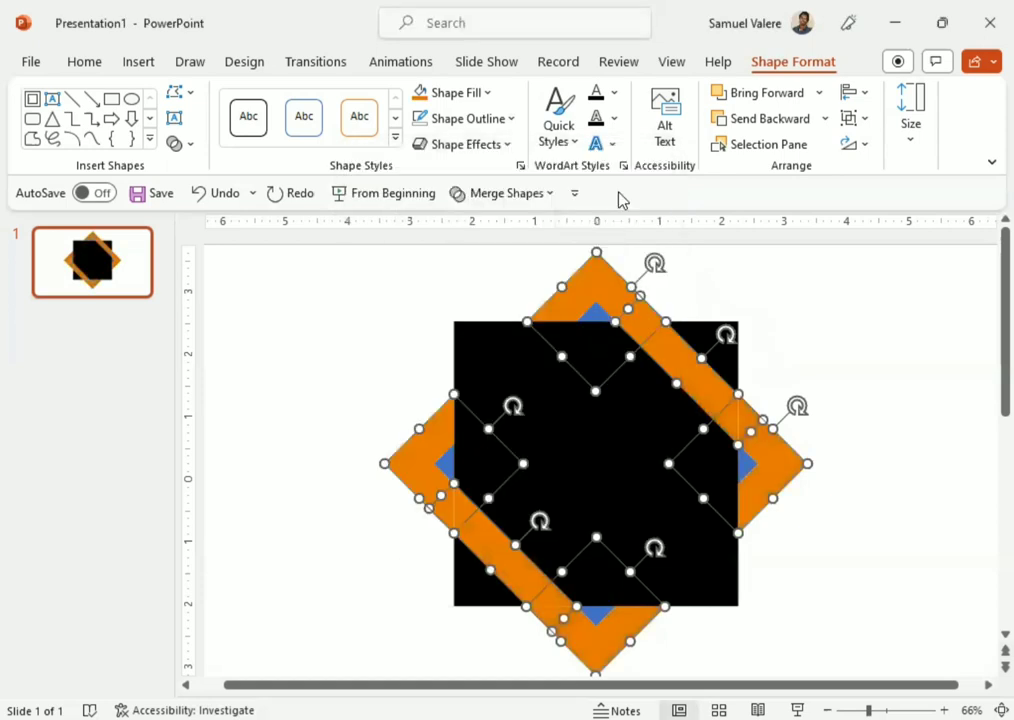
Step: Merge the selected orange pieces with Union into a single diamond-frame shape
click(551, 195)
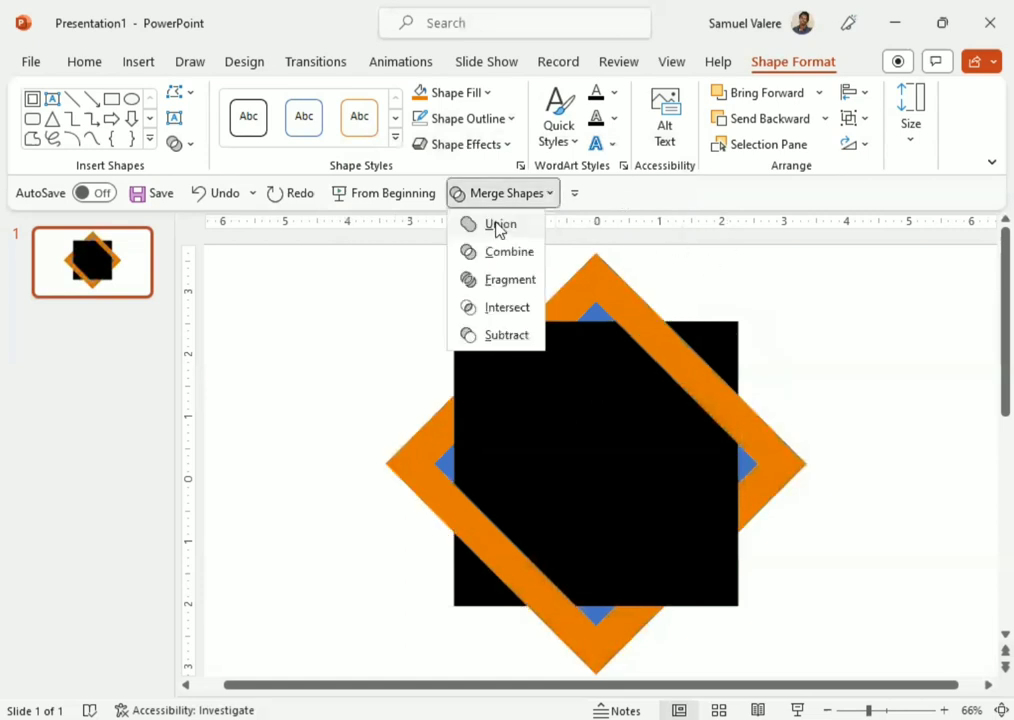
click(493, 225)
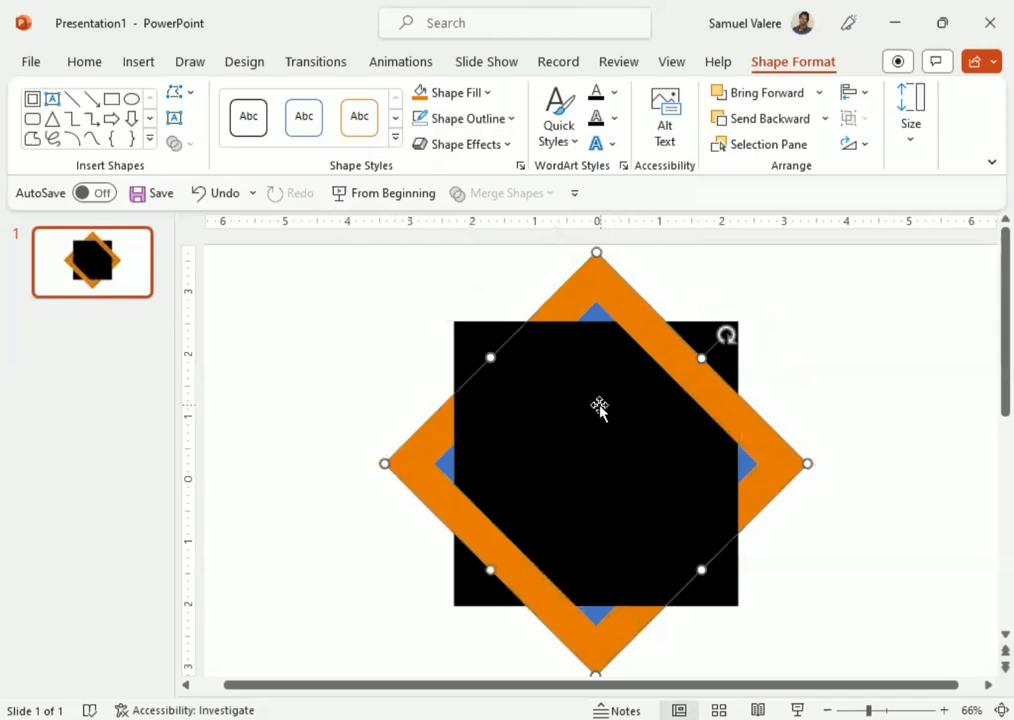
Step: Start inserting a picture stored on this computer from the Insert ribbon
click(136, 62)
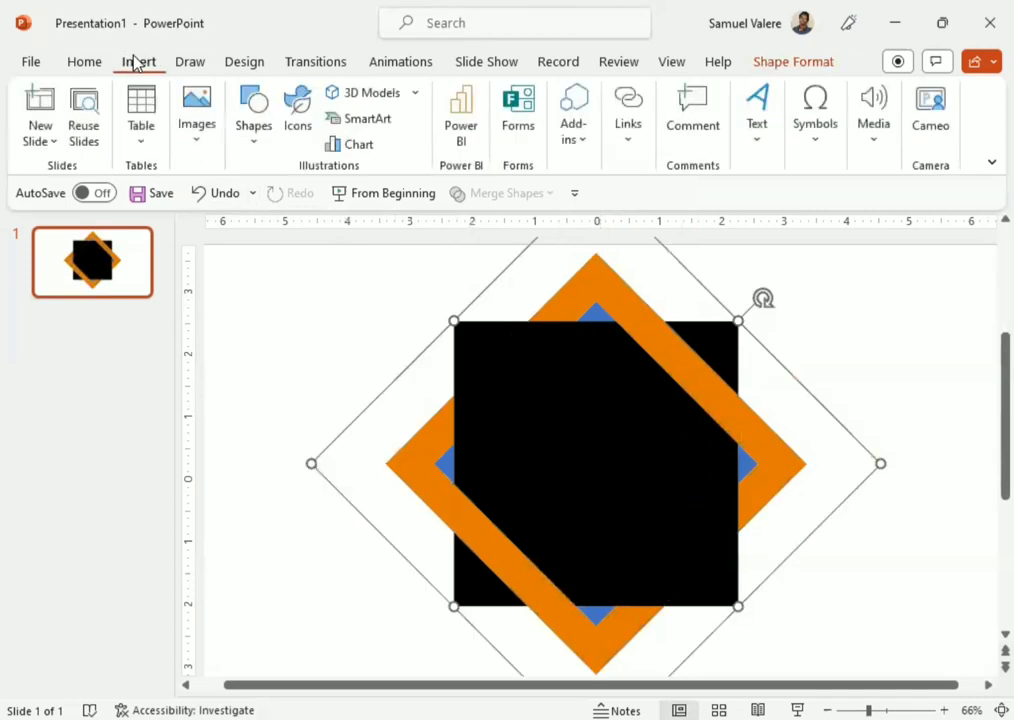
click(193, 124)
click(212, 230)
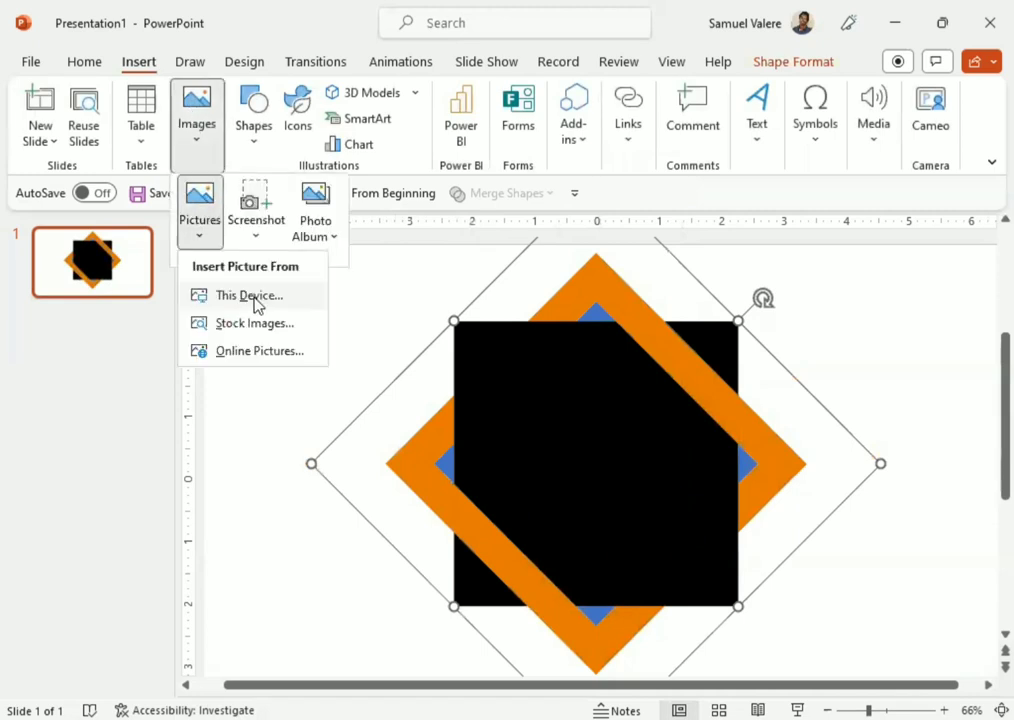
click(260, 301)
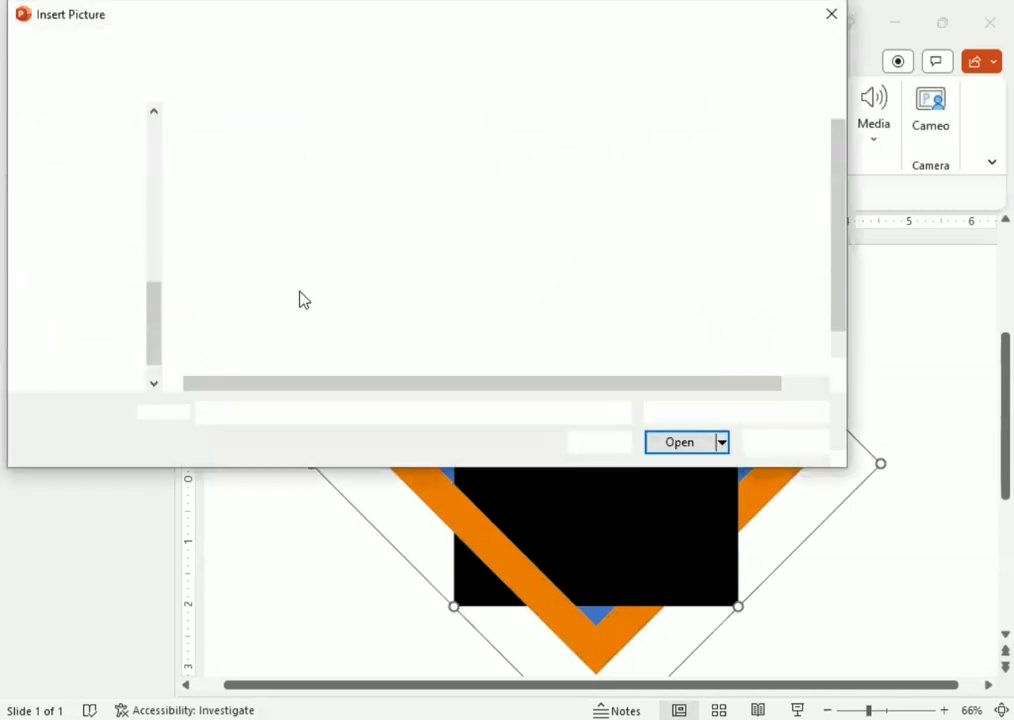
Step: Insert the Group 1 (1) photo from folder 2 onto the slide
scroll(107, 236, up, 1)
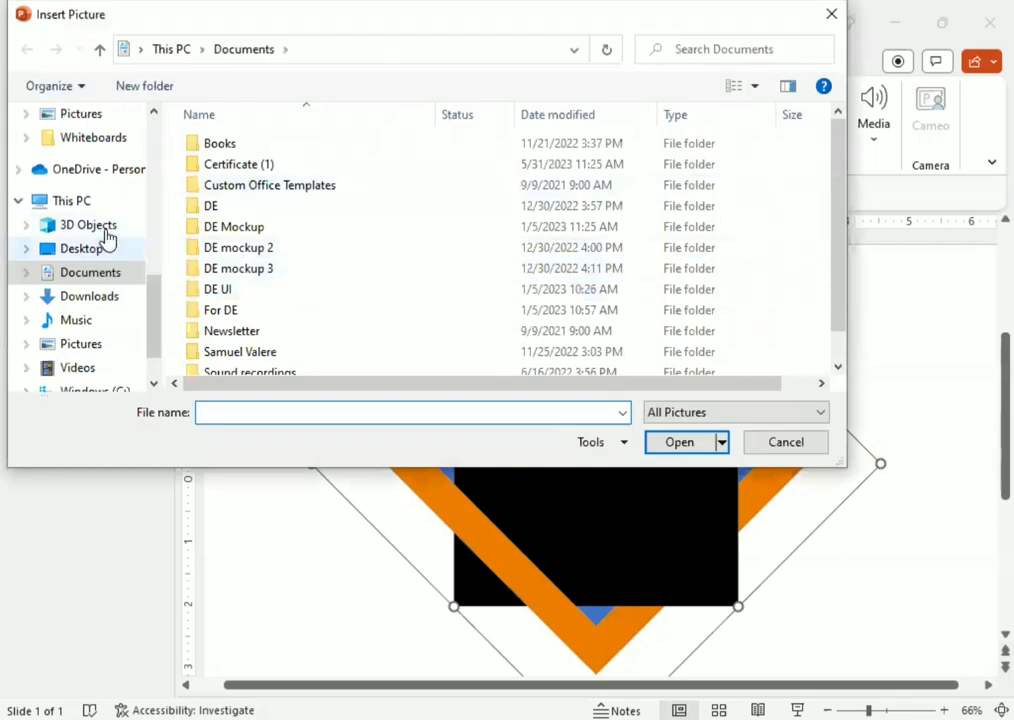
scroll(107, 236, up, 1)
scroll(107, 233, up, 1)
scroll(106, 230, up, 1)
scroll(105, 230, up, 2)
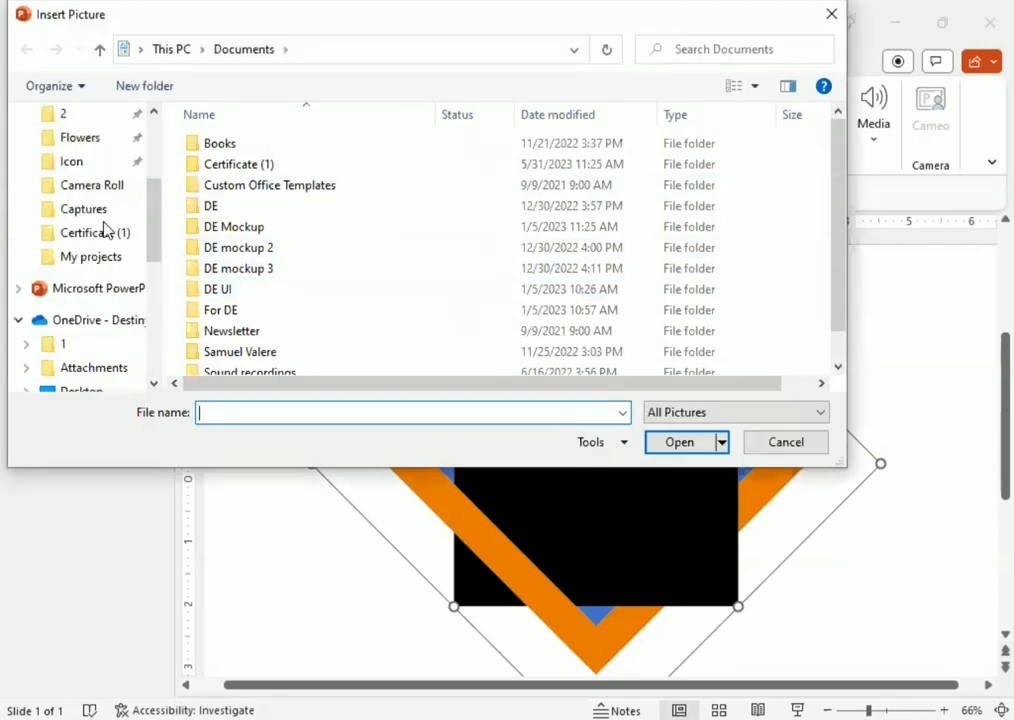
scroll(100, 224, up, 1)
click(95, 192)
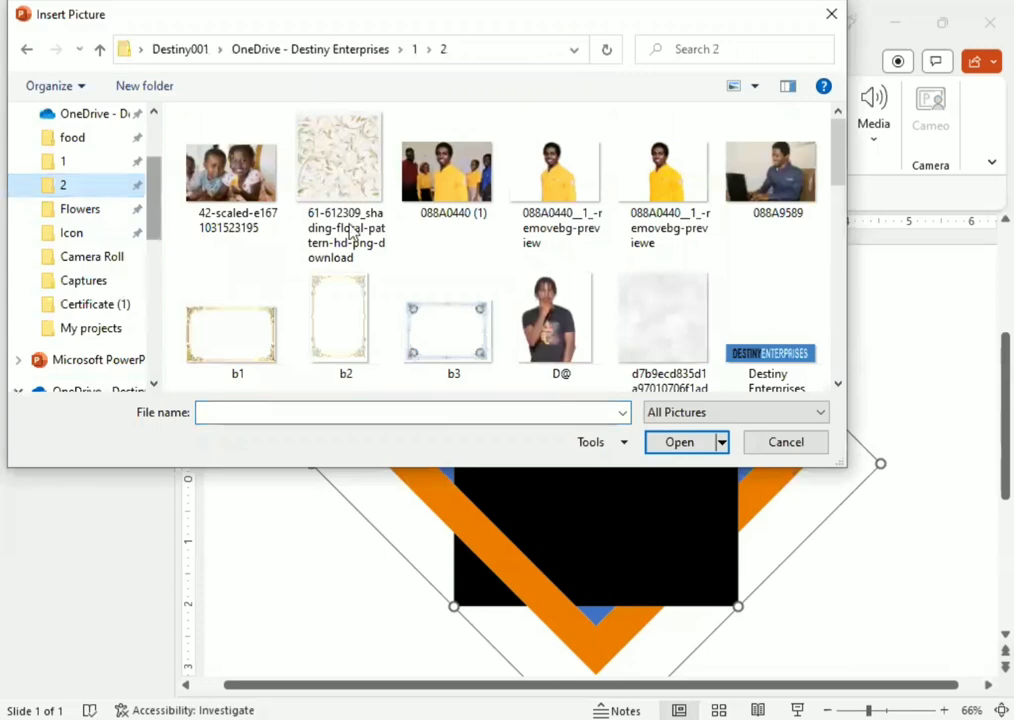
scroll(573, 255, down, 2)
scroll(580, 240, down, 2)
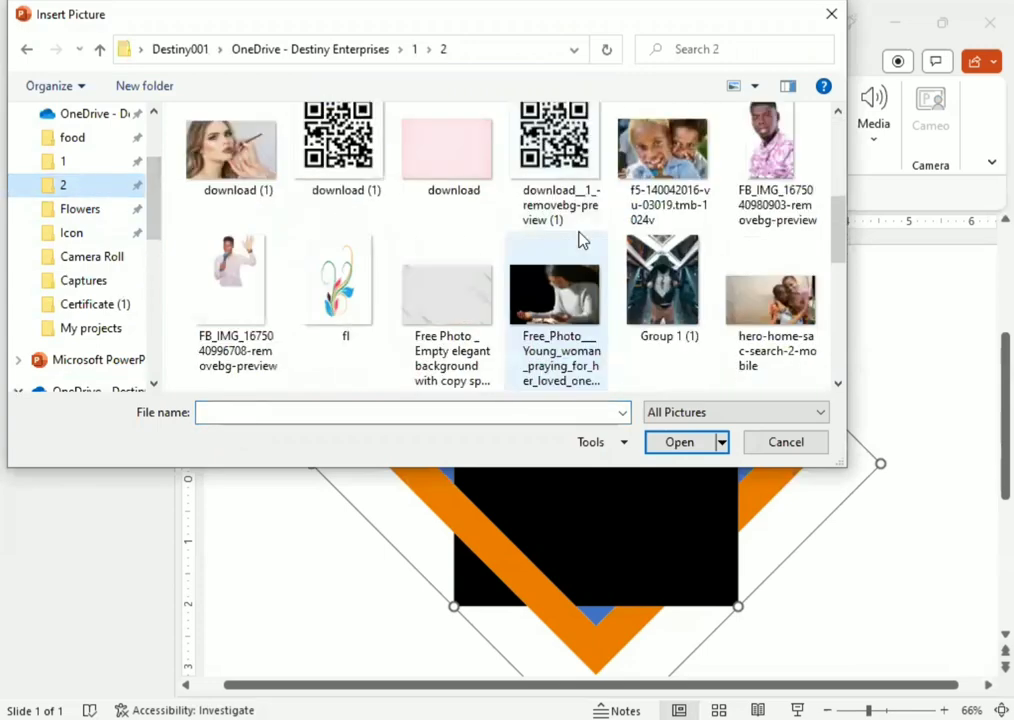
click(662, 285)
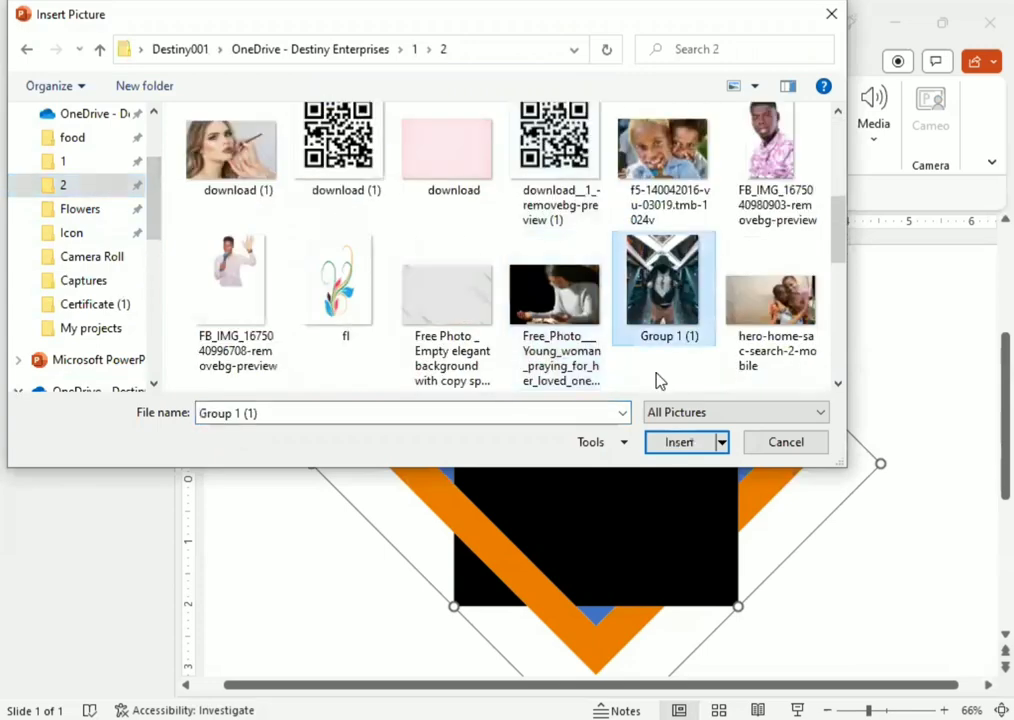
click(680, 445)
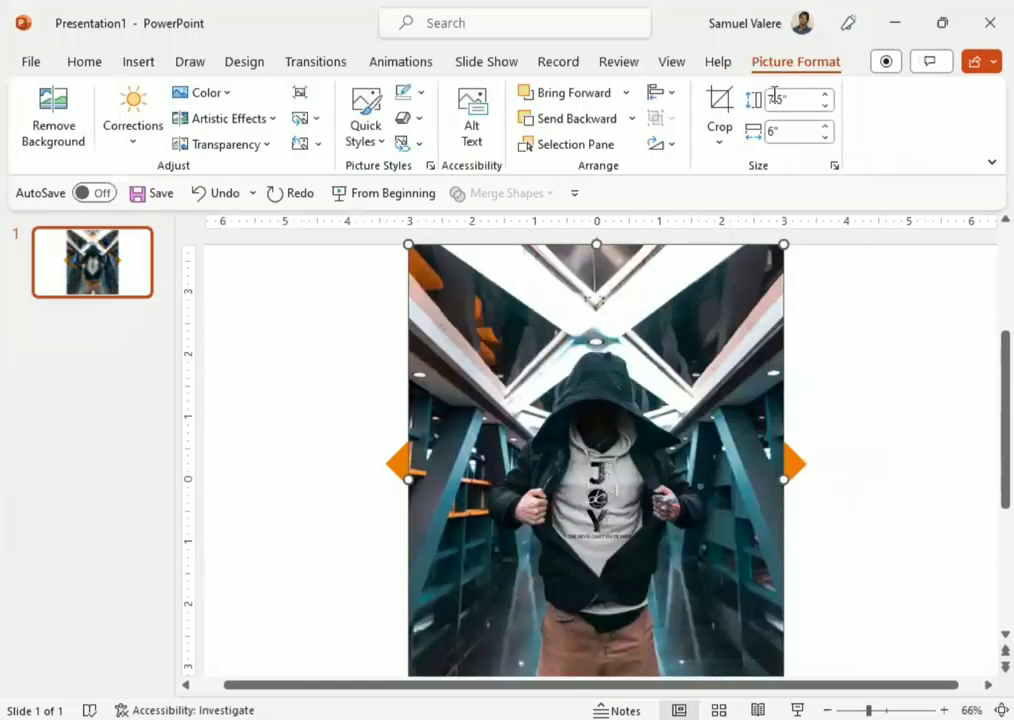
Step: Crop the Group 1 (1) photo to a 1:1 aspect ratio, a 6" × 6" square
click(720, 146)
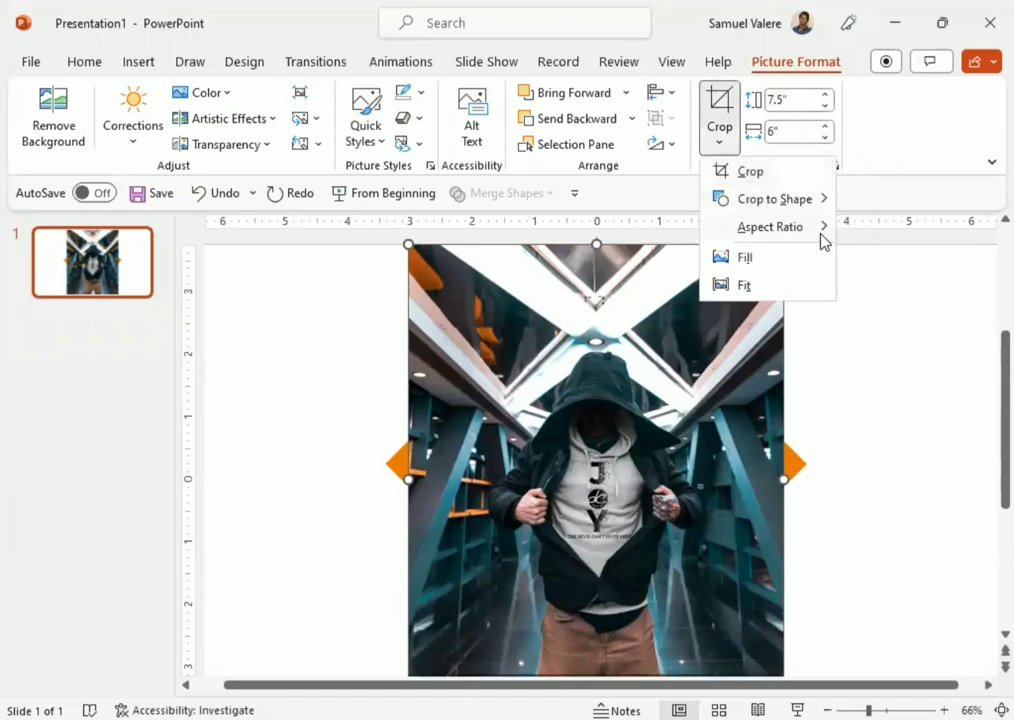
click(878, 253)
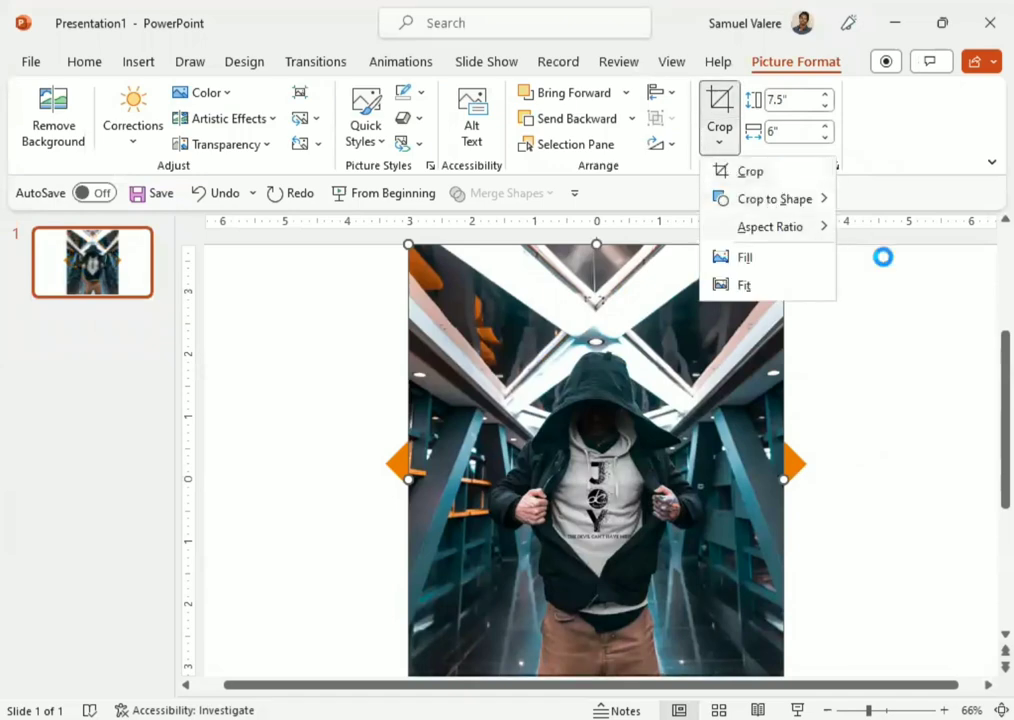
click(837, 340)
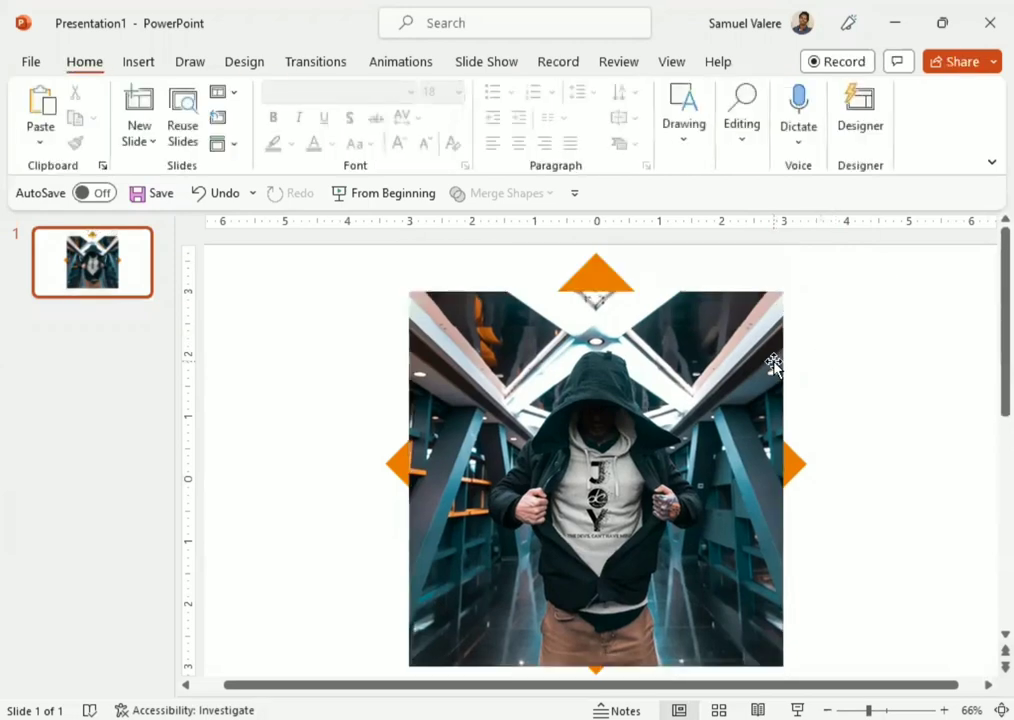
Step: Shrink the photo from its corner and centre it over the orange diamond
click(736, 320)
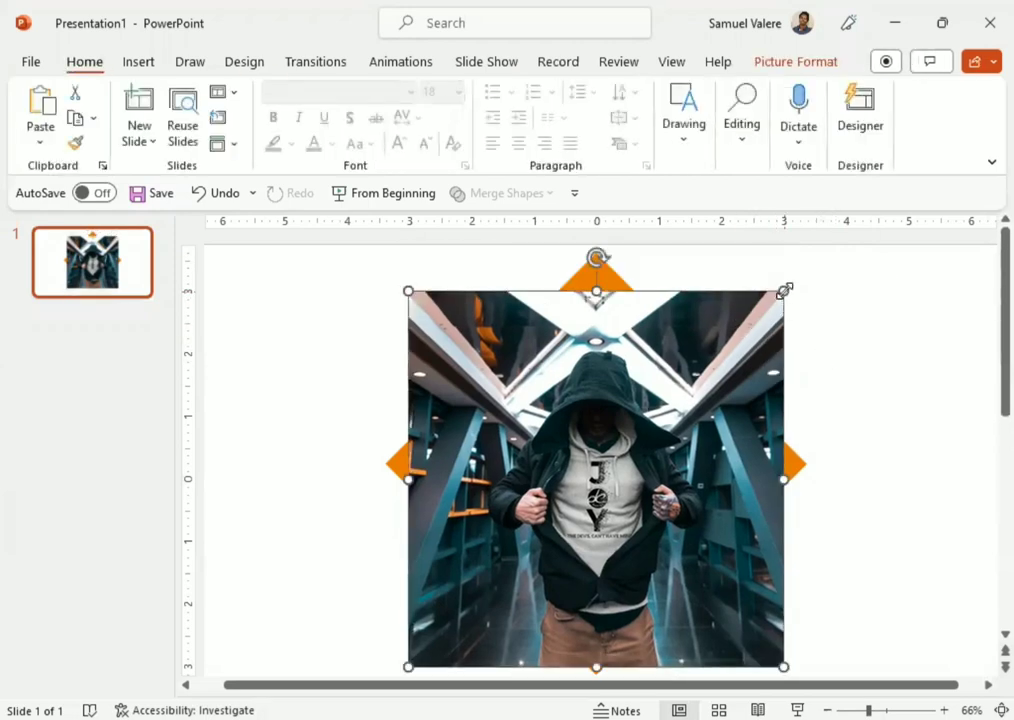
drag(782, 290, 783, 292)
drag(783, 291, 738, 327)
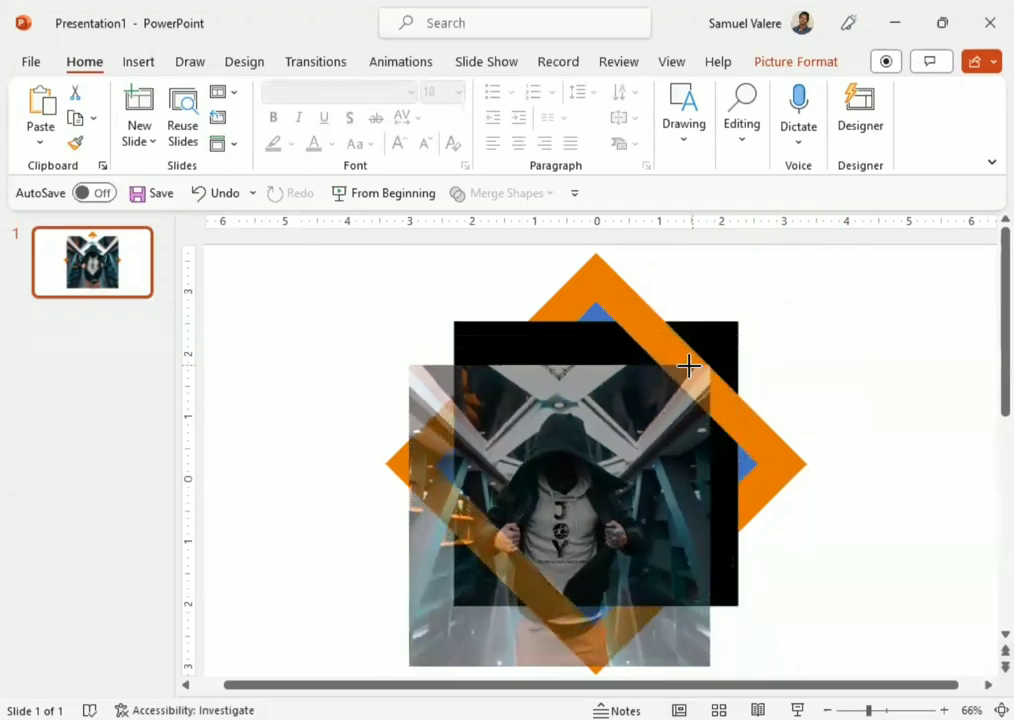
drag(738, 327, 710, 365)
drag(584, 468, 622, 427)
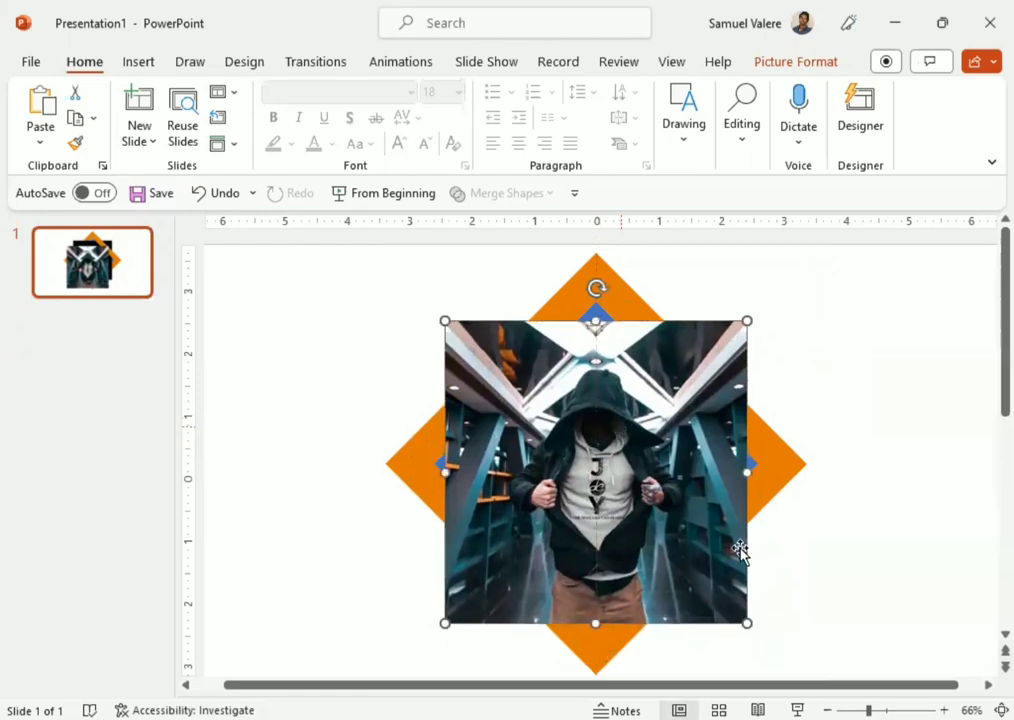
Step: Fine-tune the photo to exactly 4.6" square, recentre it, and bring up its shortcut menu
drag(730, 604, 732, 608)
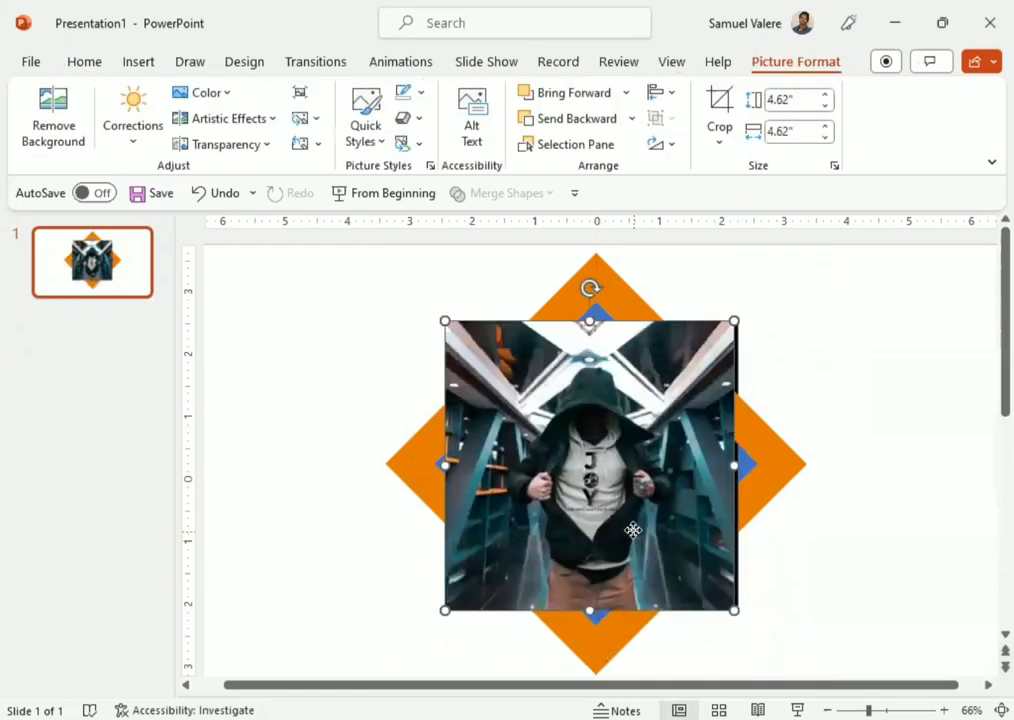
drag(634, 528, 637, 528)
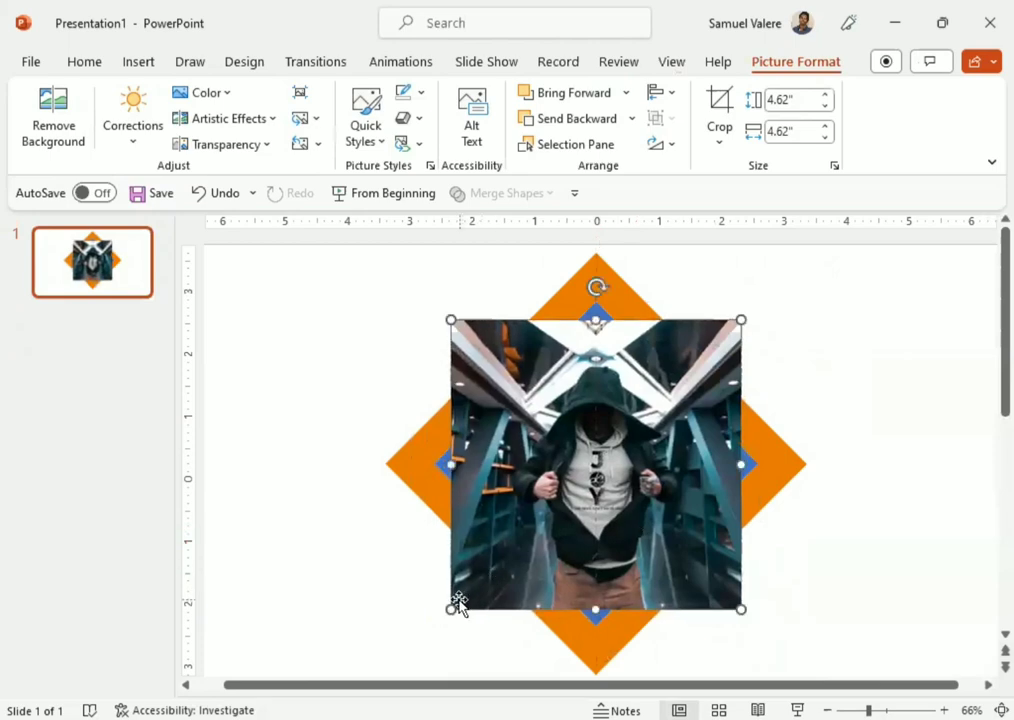
drag(457, 604, 453, 605)
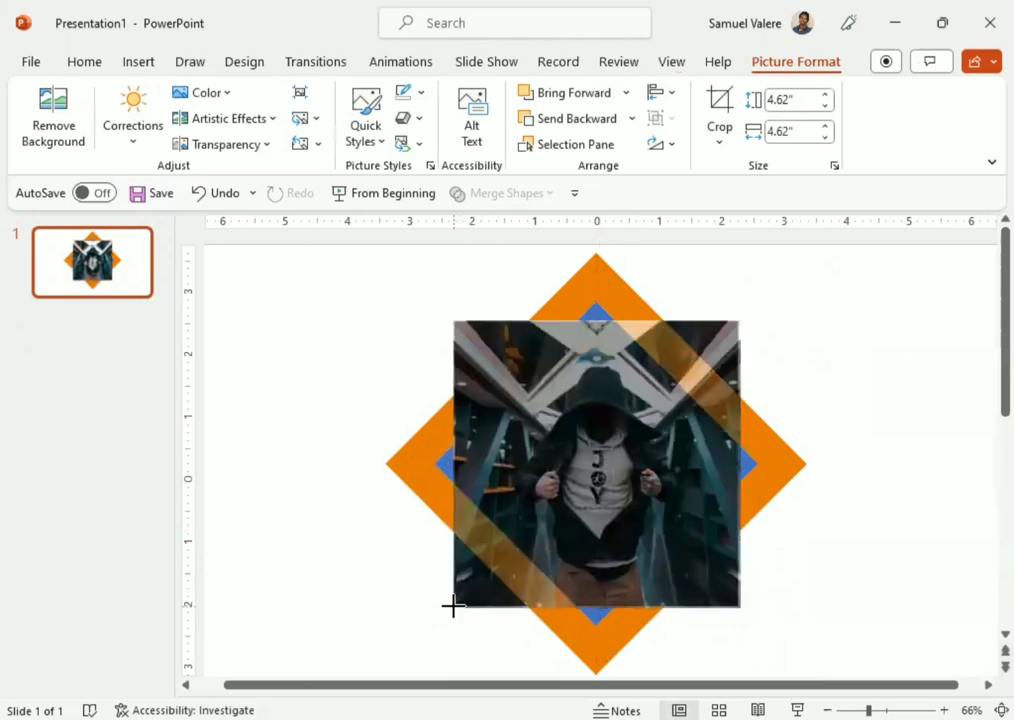
drag(453, 605, 454, 606)
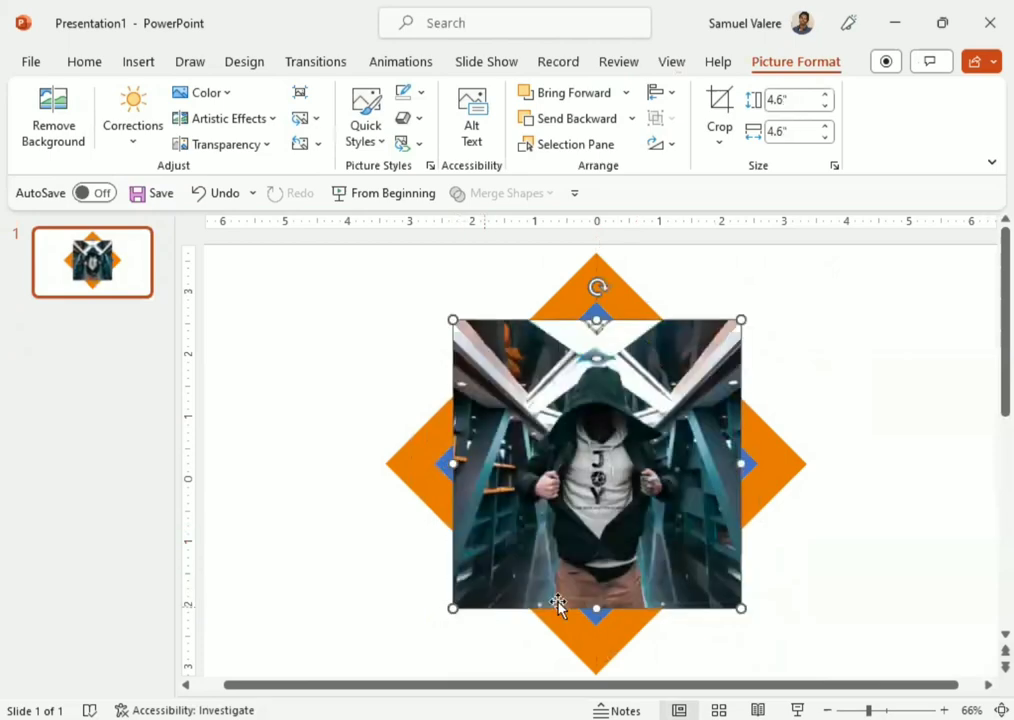
mouse_move(606, 538)
mouse_down()
mouse_move(600, 530)
mouse_move(608, 533)
mouse_up()
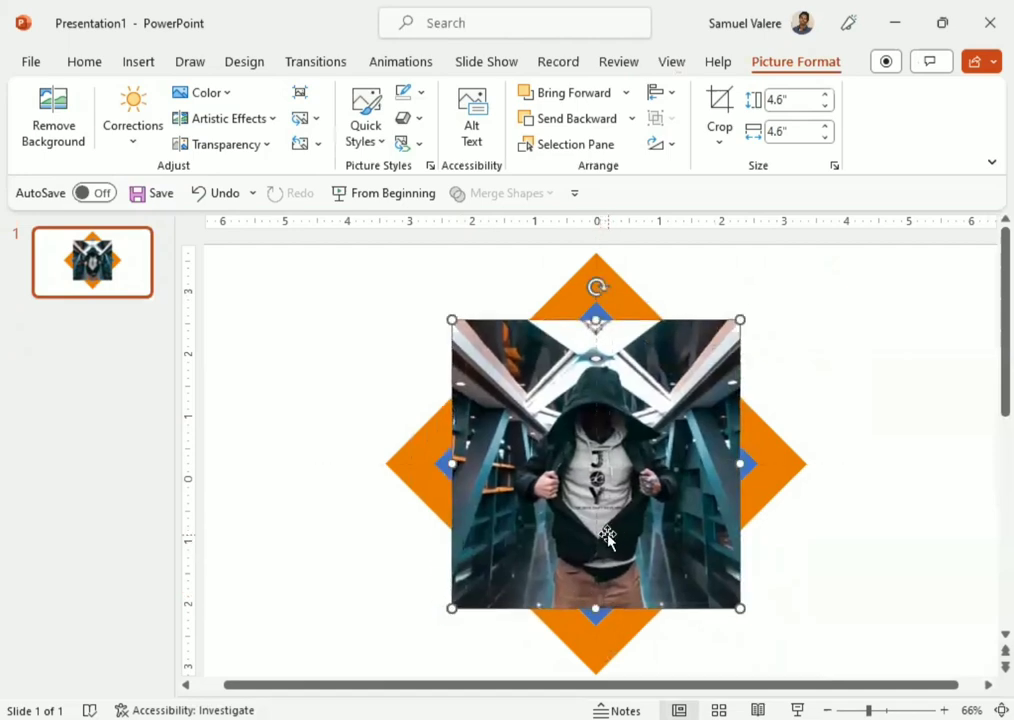
right_click(620, 454)
Step: Cut the photo and give the black square a picture fill from the clipboard
click(675, 290)
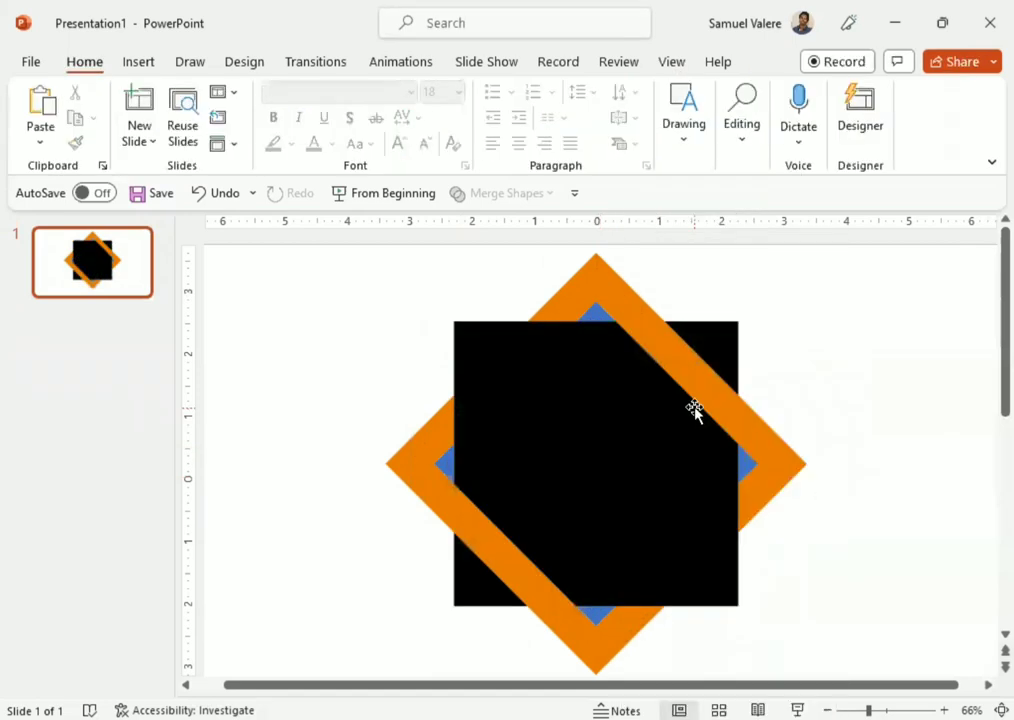
click(597, 441)
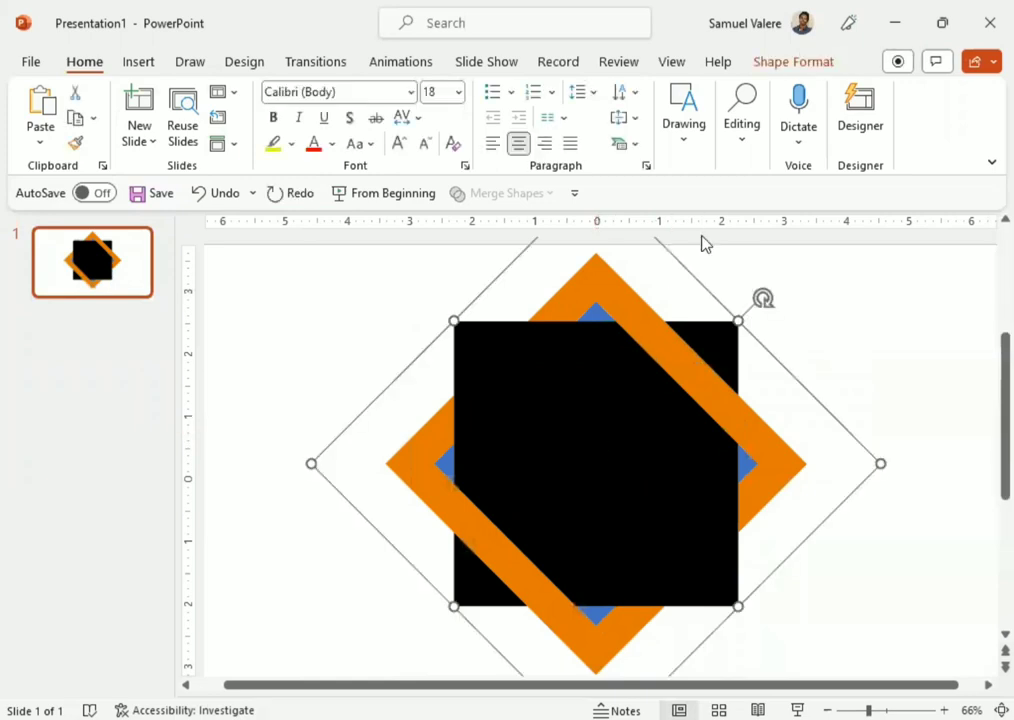
click(783, 64)
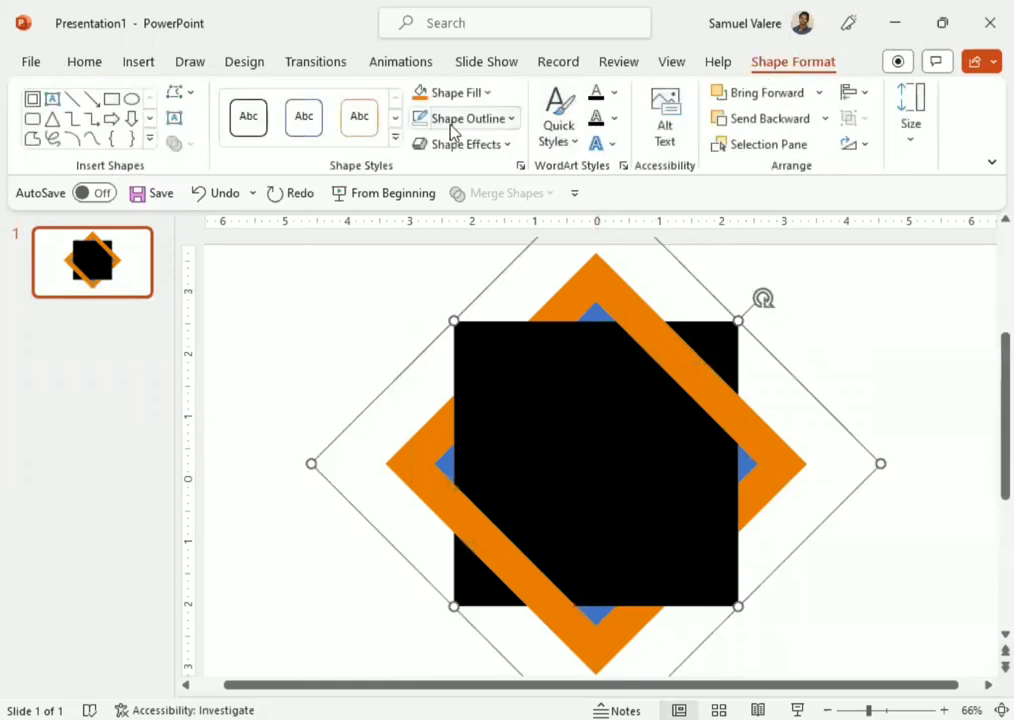
click(490, 92)
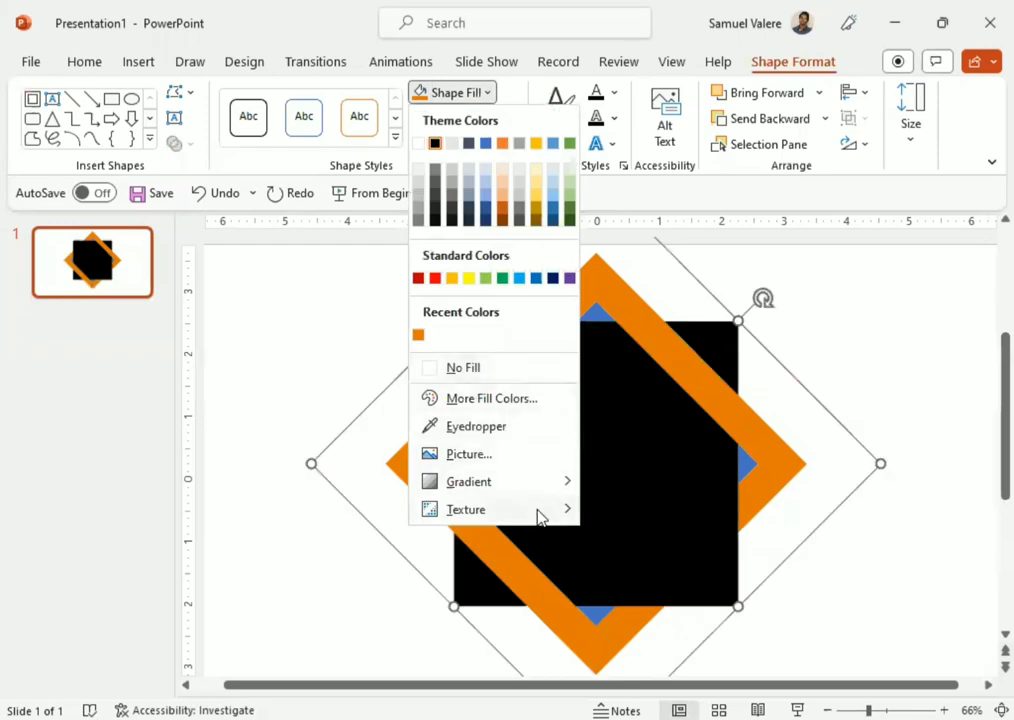
mouse_move(490, 509)
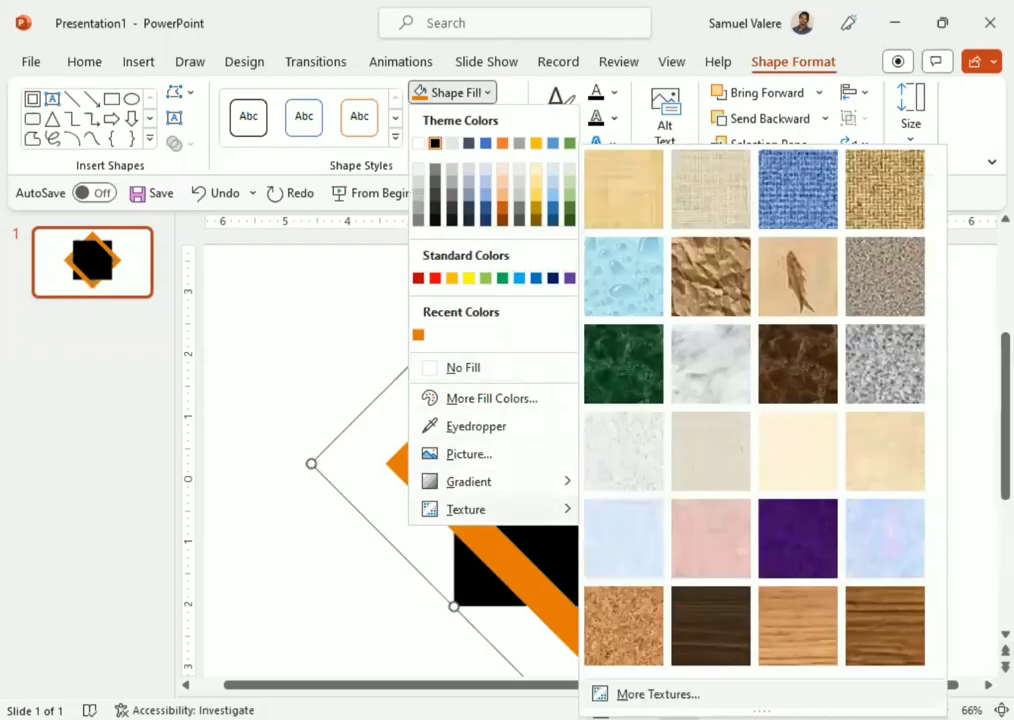
click(658, 694)
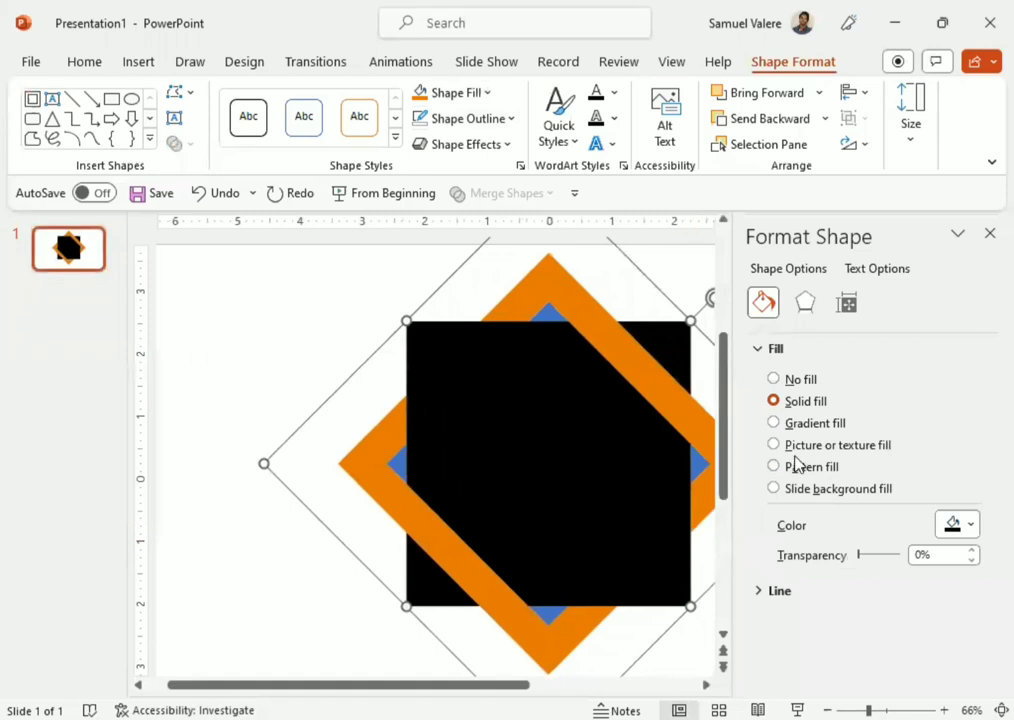
click(789, 446)
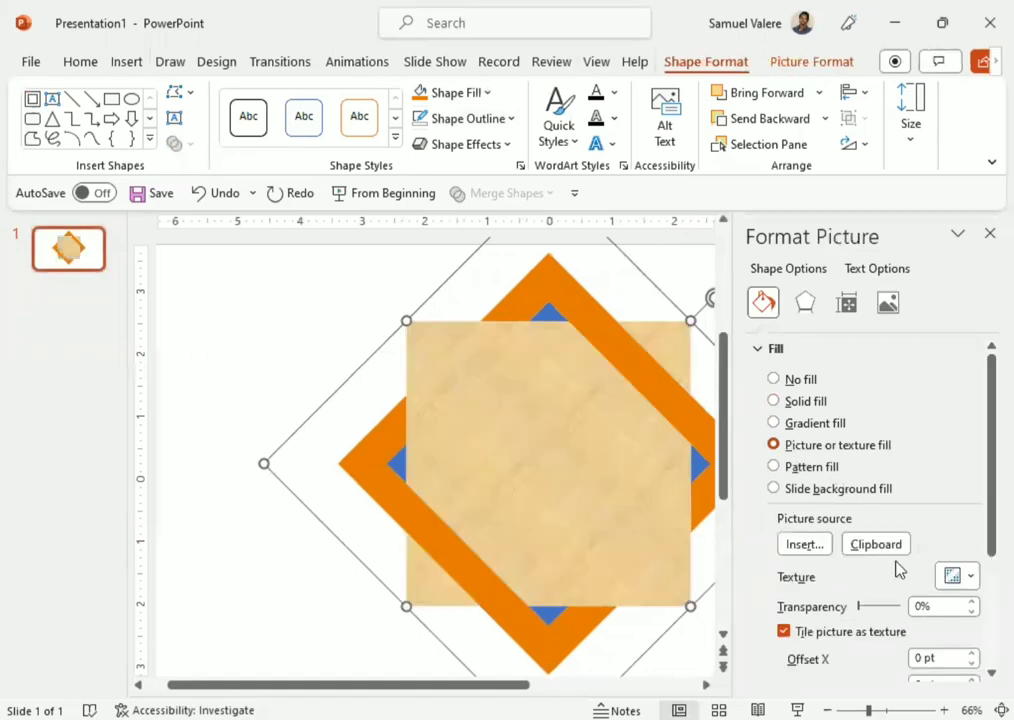
click(888, 546)
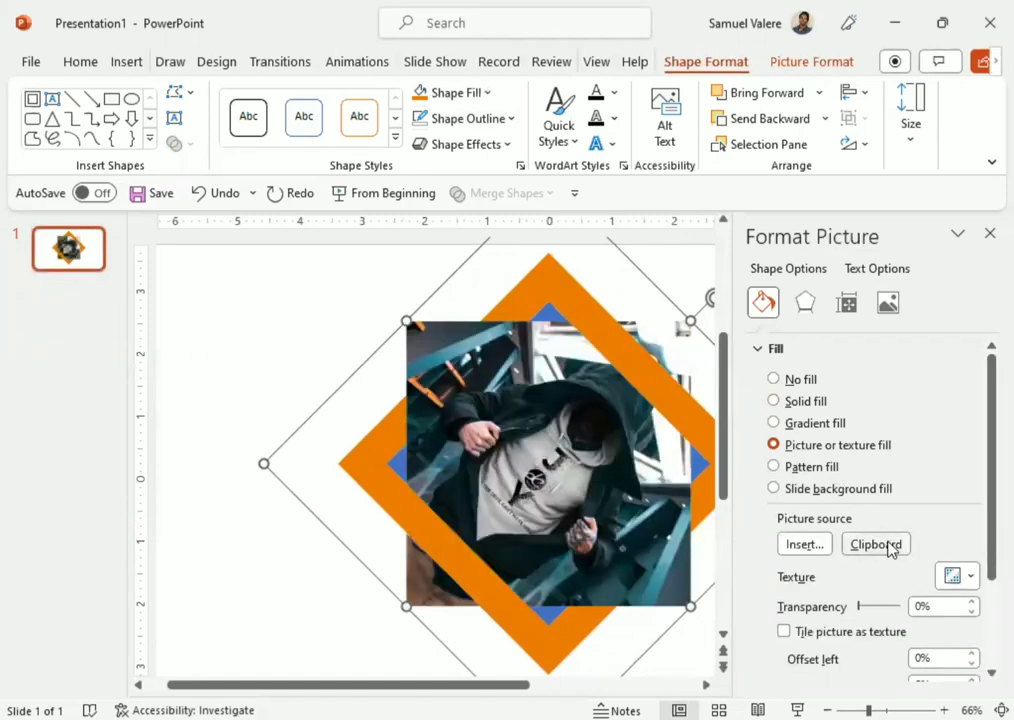
Step: Union a new rectangle with the photo square and refill the merged shape with the clipboard photo
click(111, 98)
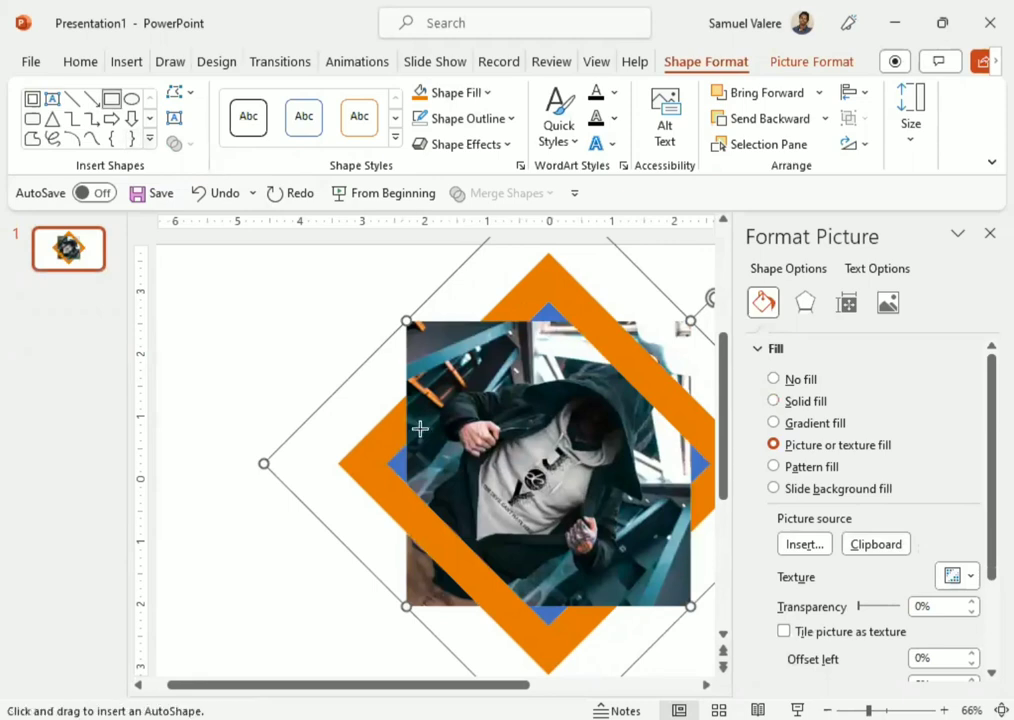
drag(467, 479, 622, 519)
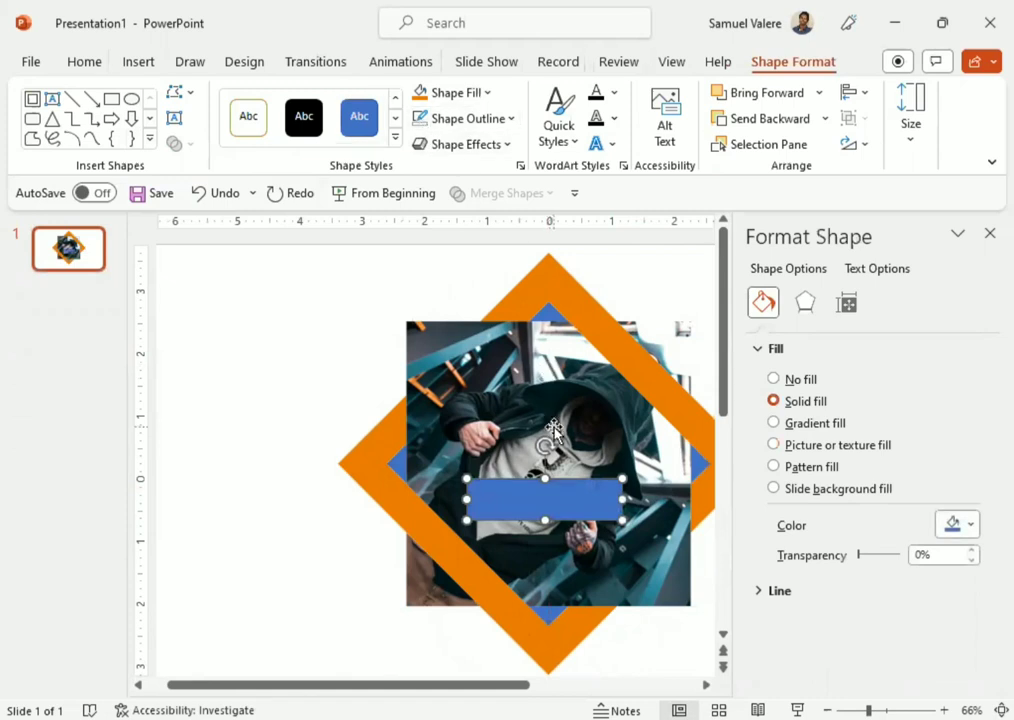
shift+click(545, 365)
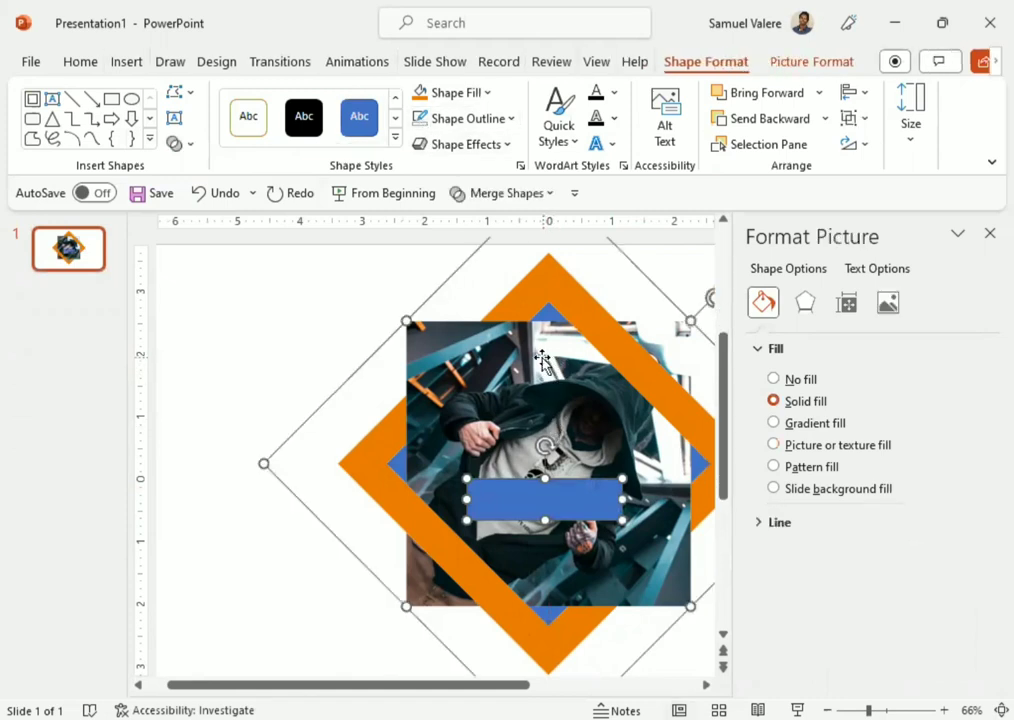
click(519, 196)
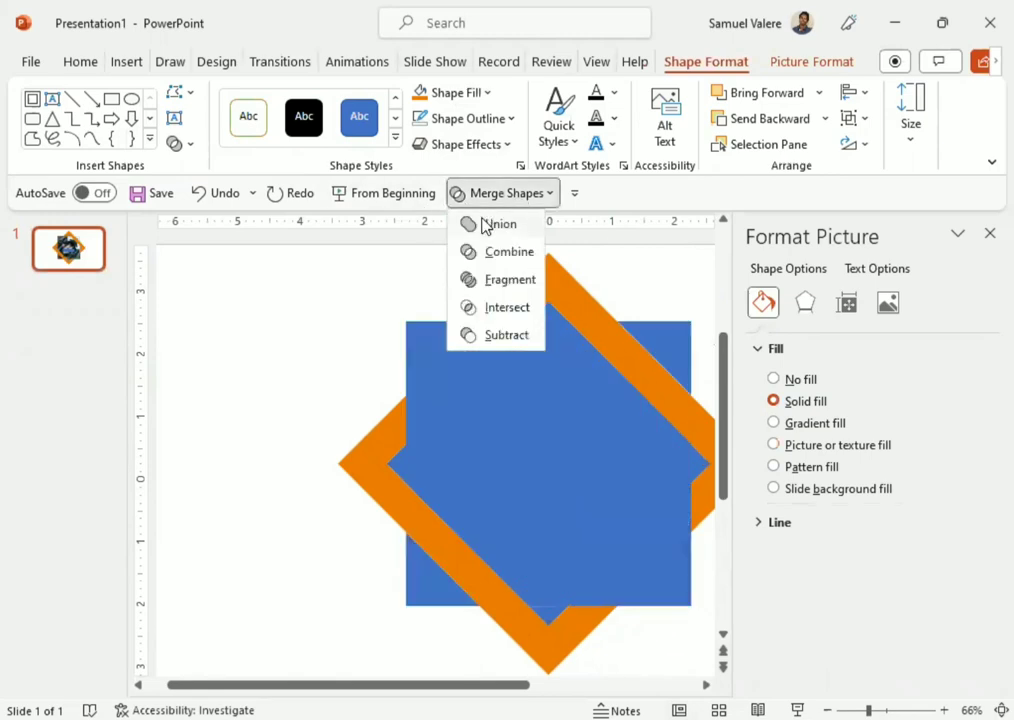
click(484, 225)
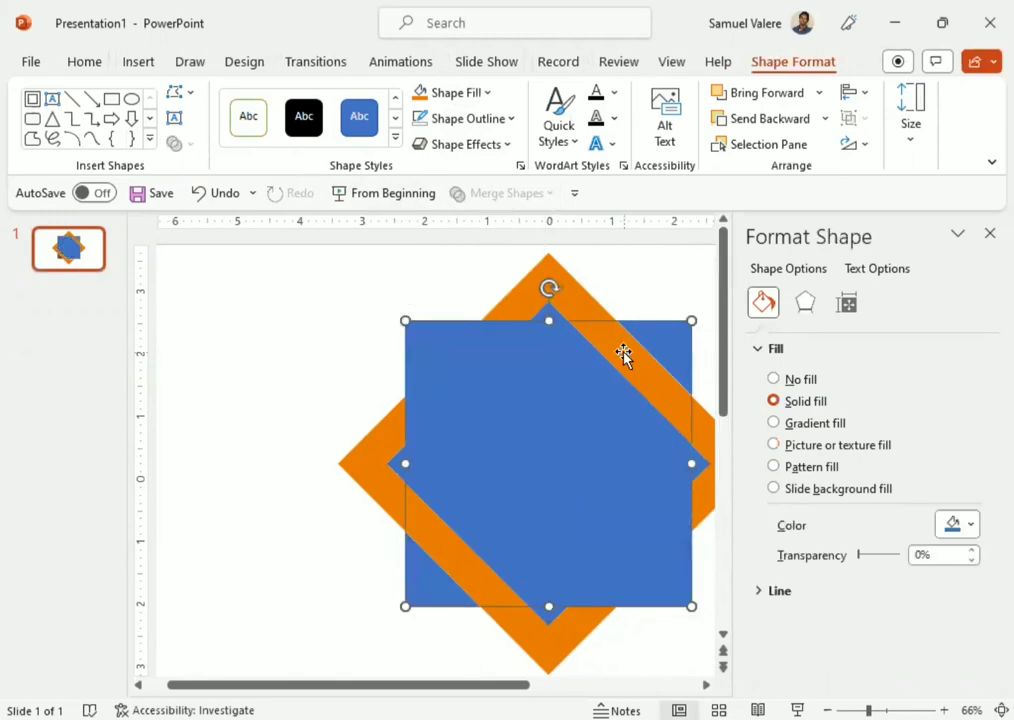
click(791, 448)
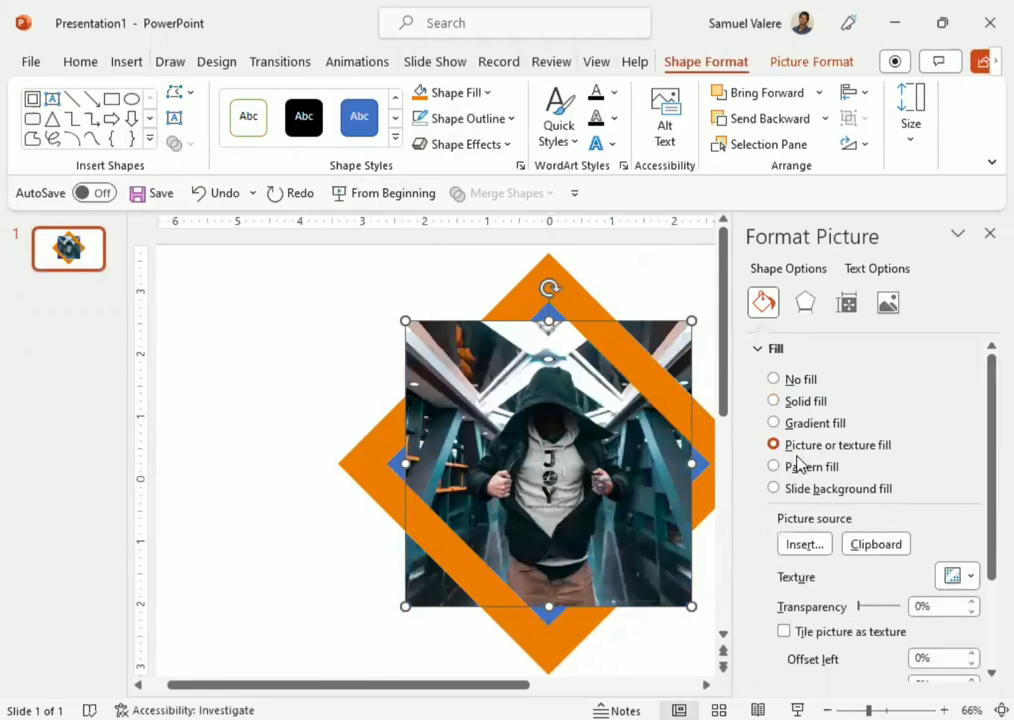
click(988, 236)
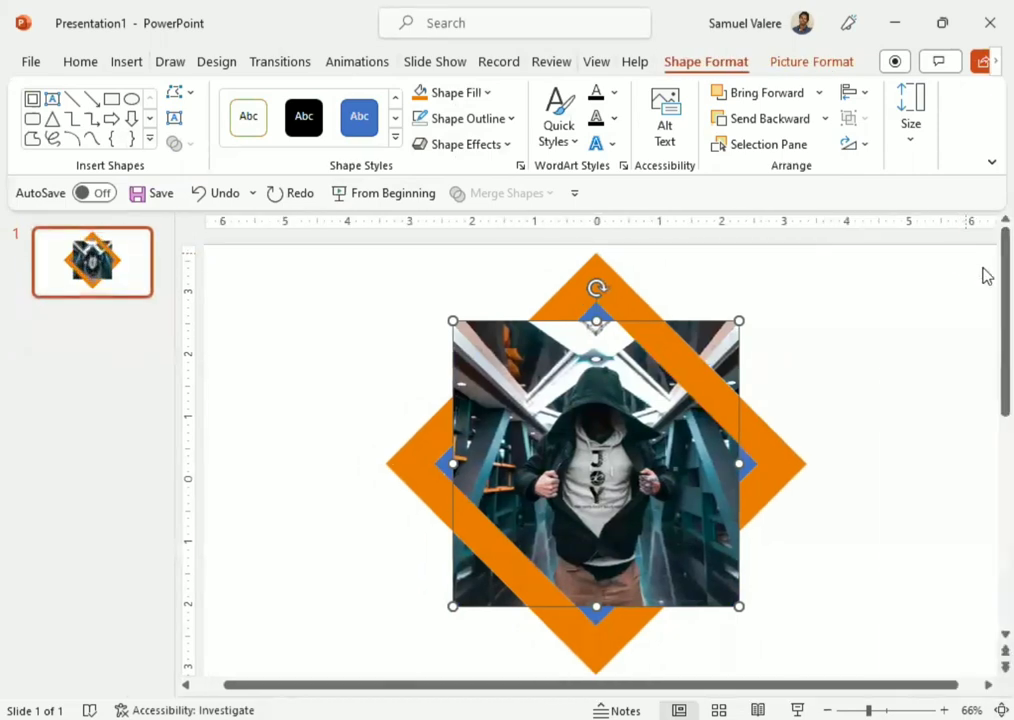
Step: Fill the four small diamonds at the frame's inner corners with black
click(594, 316)
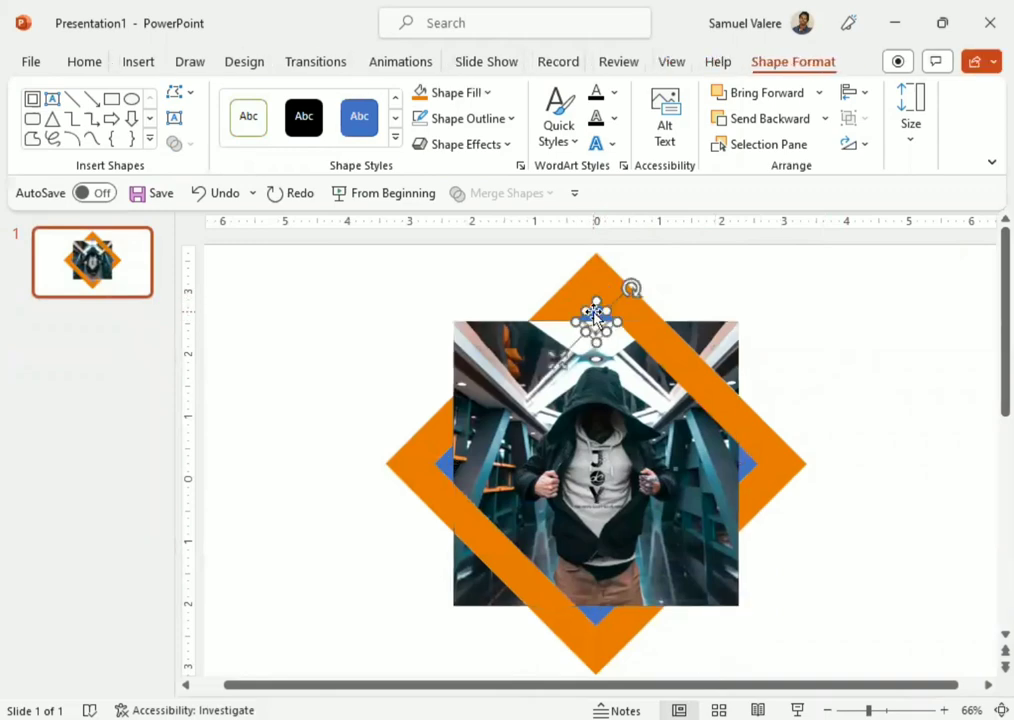
shift+click(445, 457)
shift+click(594, 613)
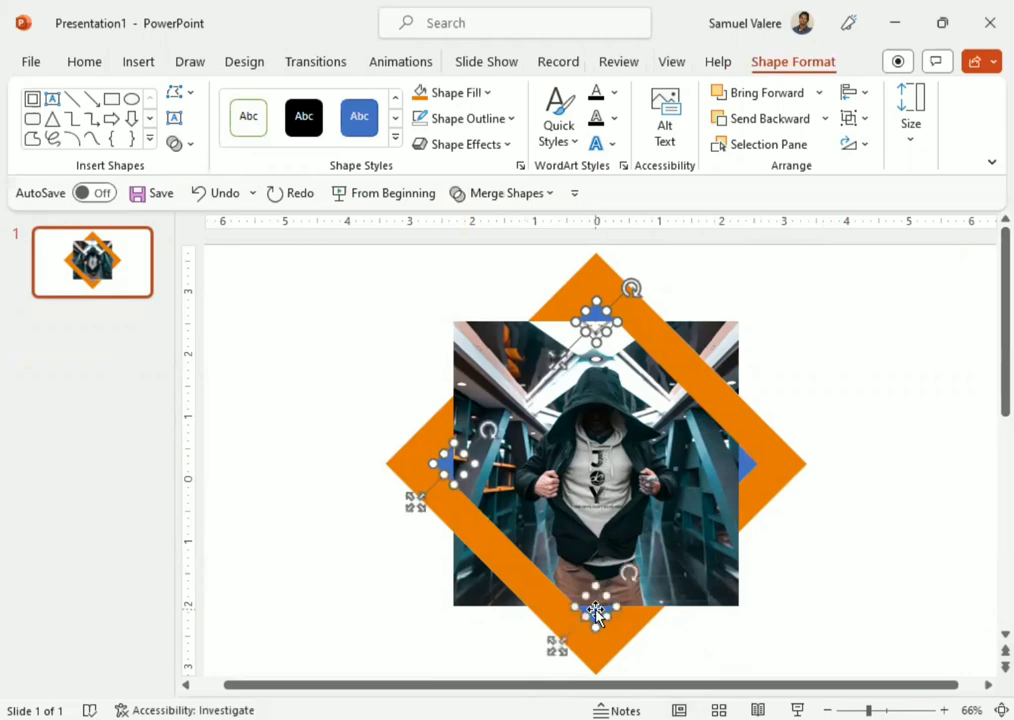
shift+click(747, 462)
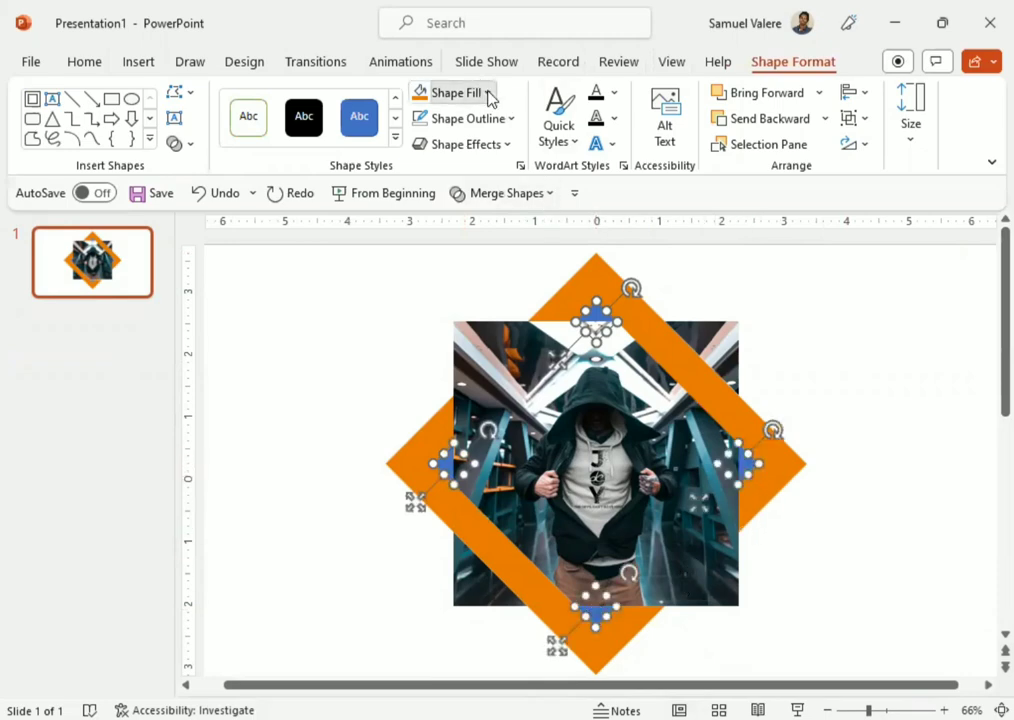
click(460, 92)
click(548, 273)
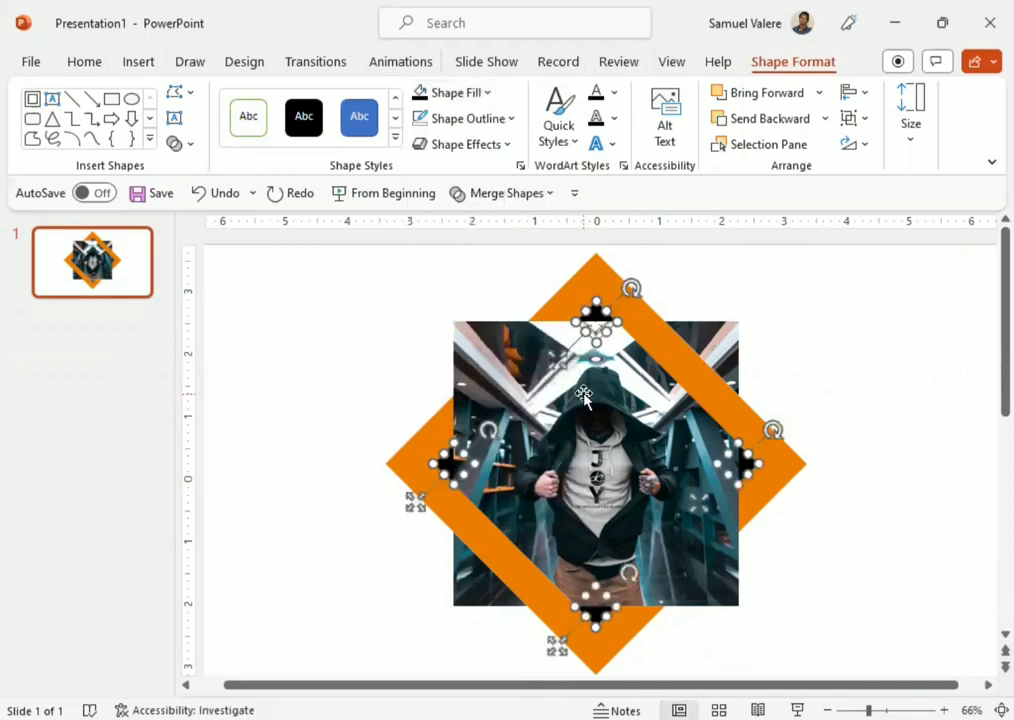
Step: Group the black diamonds with the photo and the orange frame using Ctrl+G
shift+click(585, 390)
shift+click(596, 273)
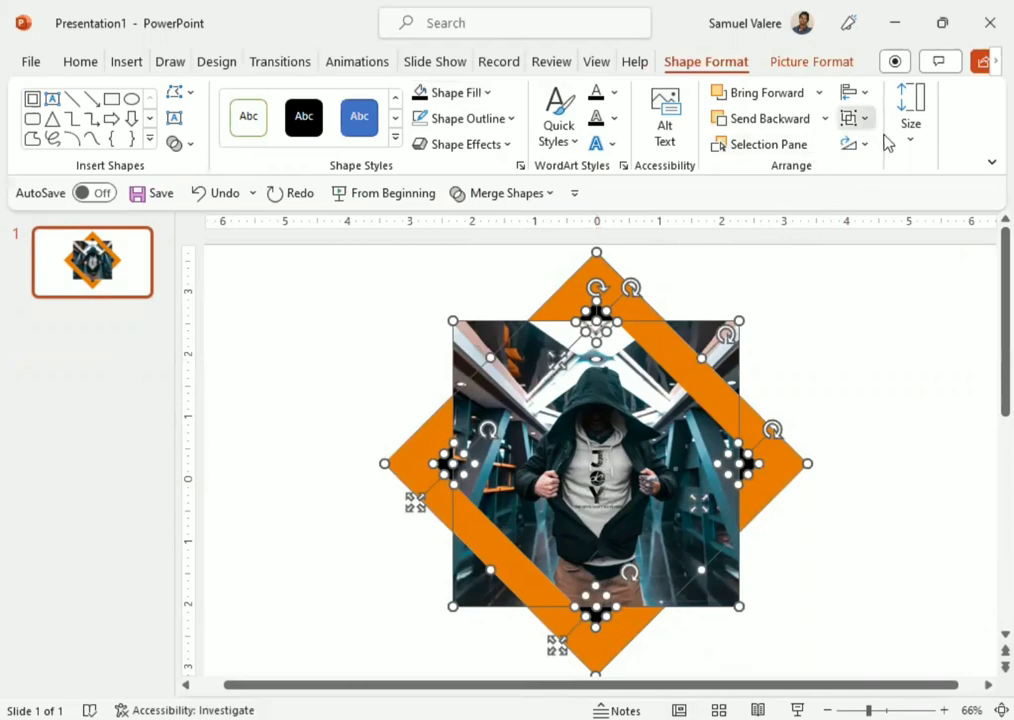
key(ctrl+g)
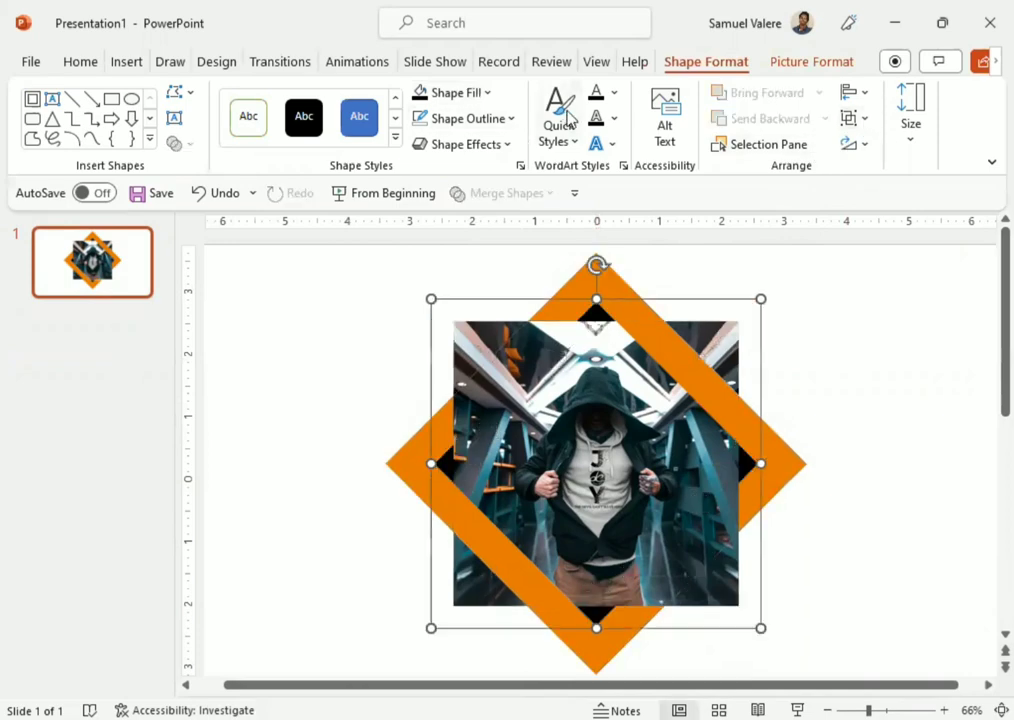
Step: Ungroup the composition with Ctrl+Shift+G and reselect its pieces
click(510, 148)
key(Escape)
key(ctrl+shift+g)
click(783, 315)
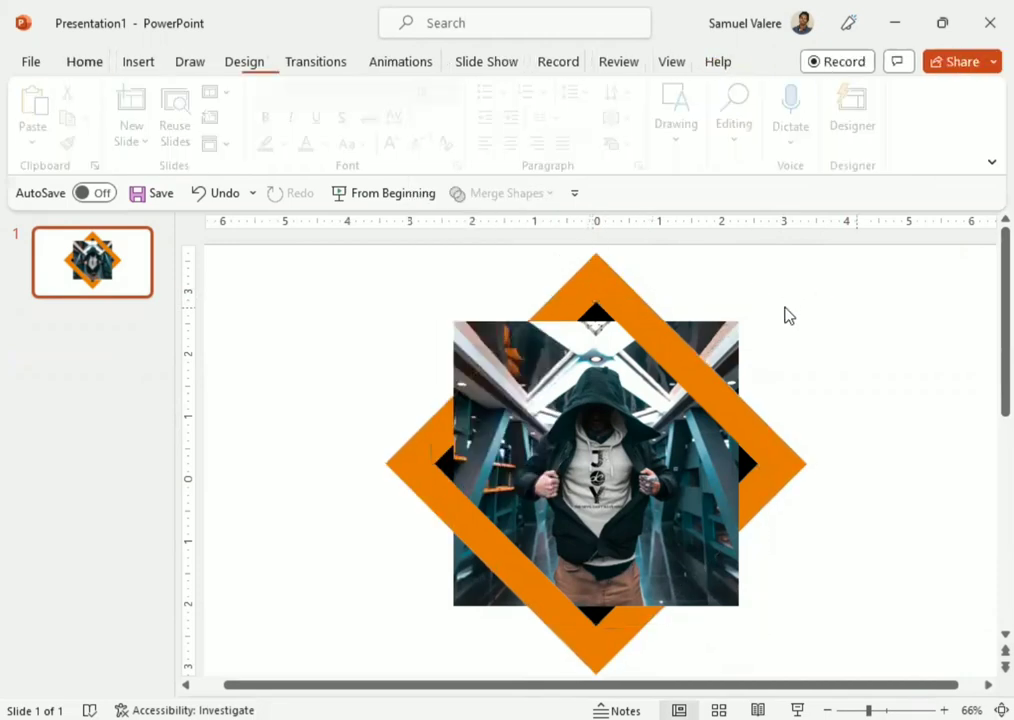
click(590, 268)
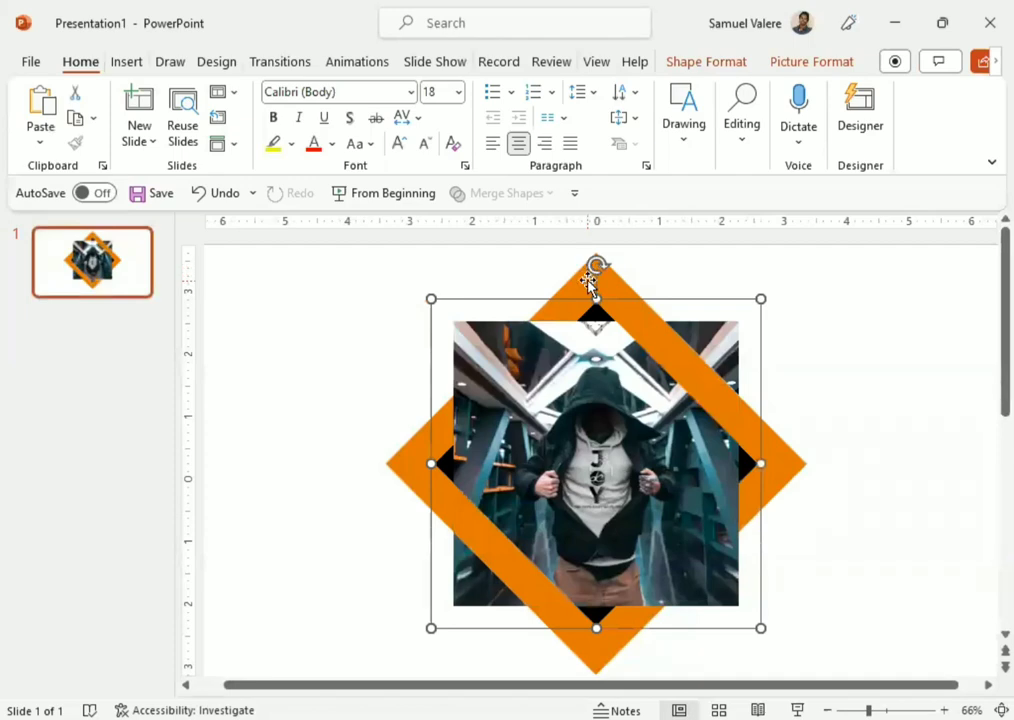
click(592, 272)
click(840, 371)
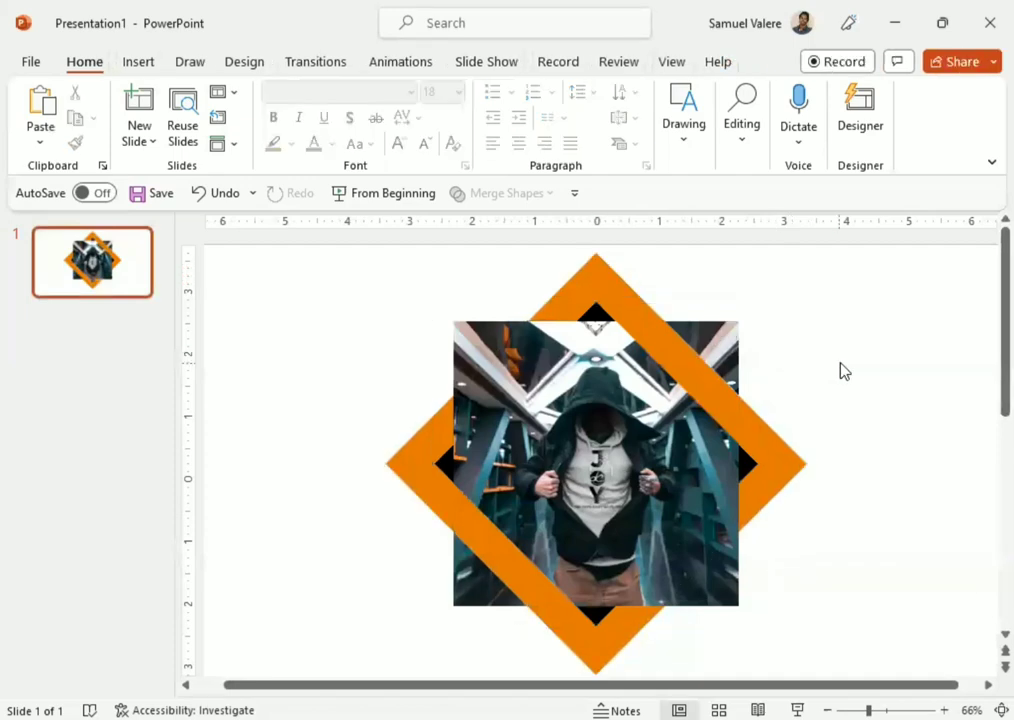
Step: Drag the composition slightly right and reselect the group
drag(715, 398, 738, 395)
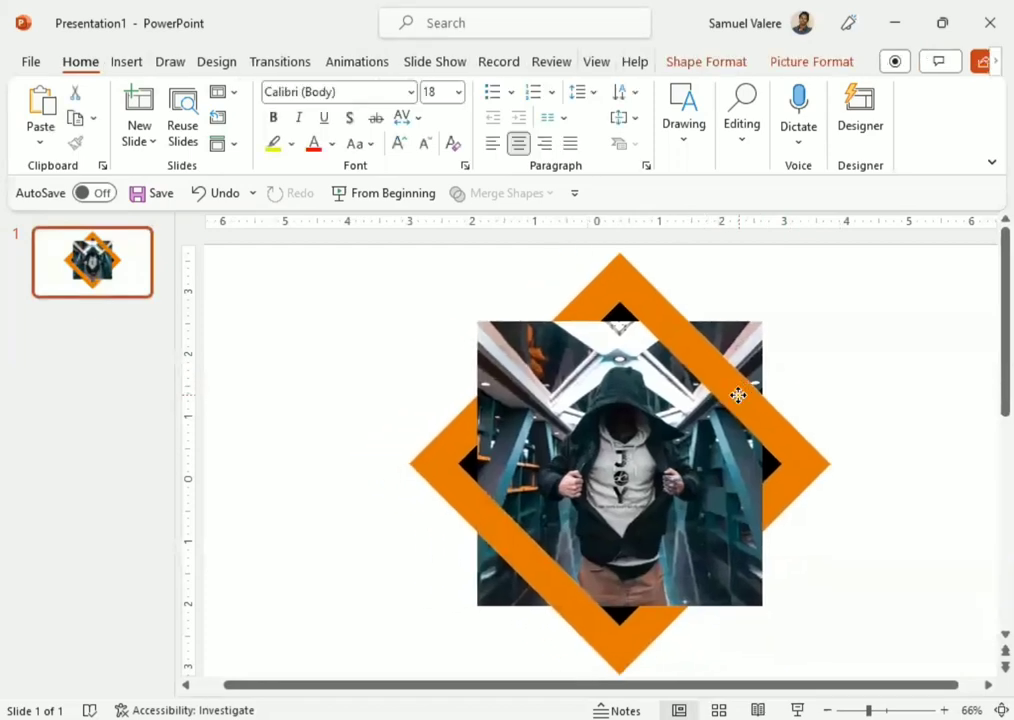
click(738, 397)
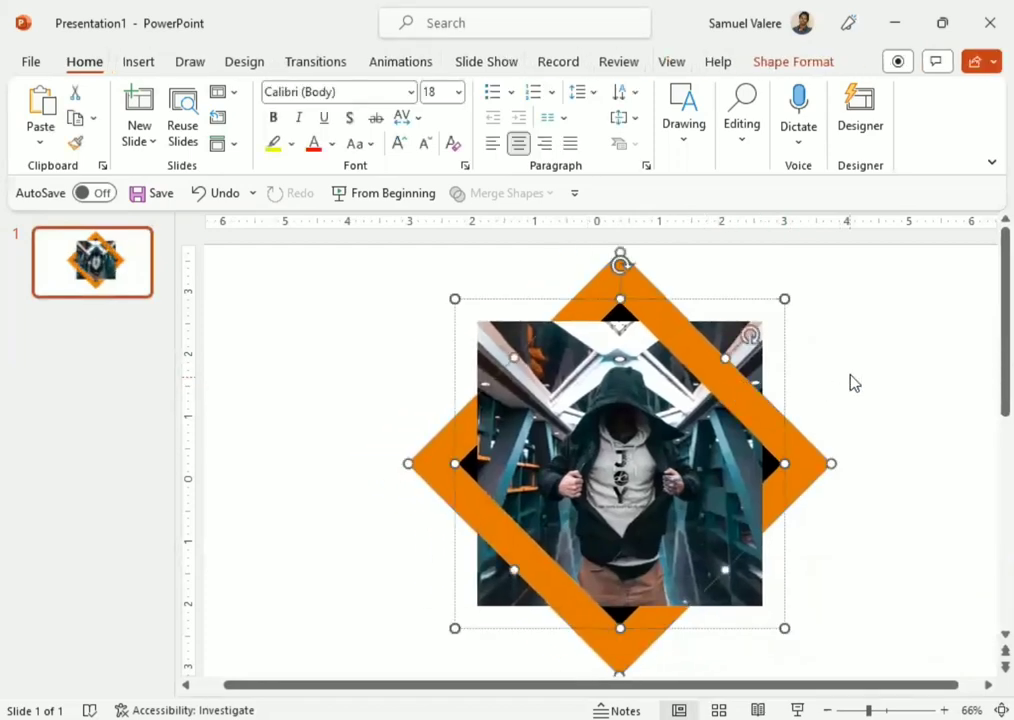
click(852, 382)
click(726, 380)
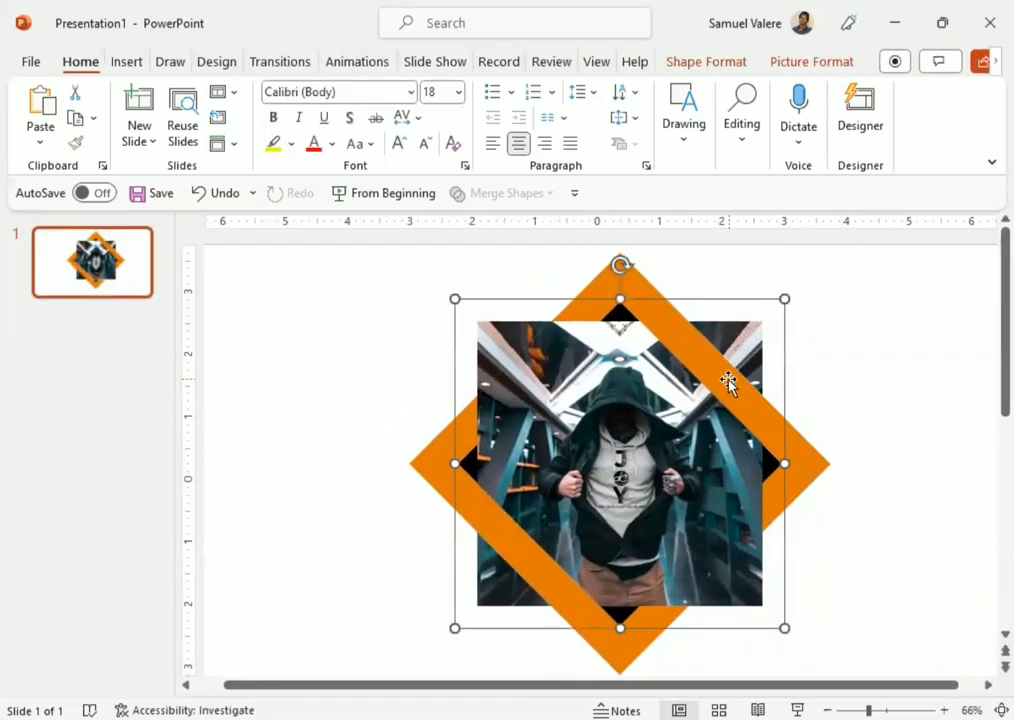
click(704, 62)
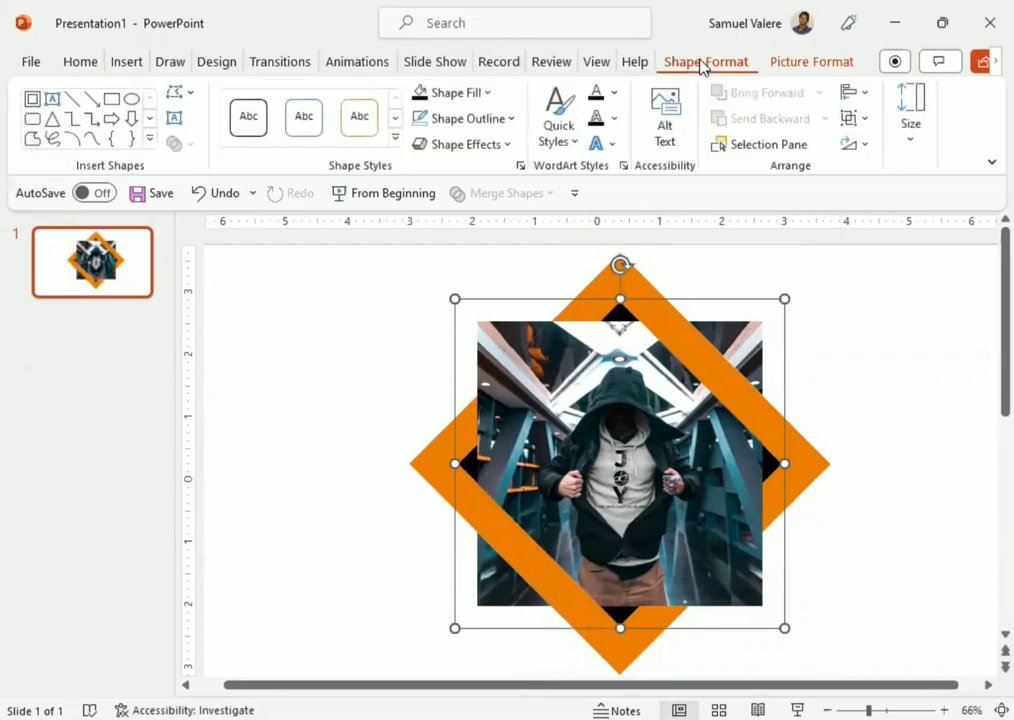
Step: Apply an Outer shadow preset to the grouped star via Shadow Options
click(511, 146)
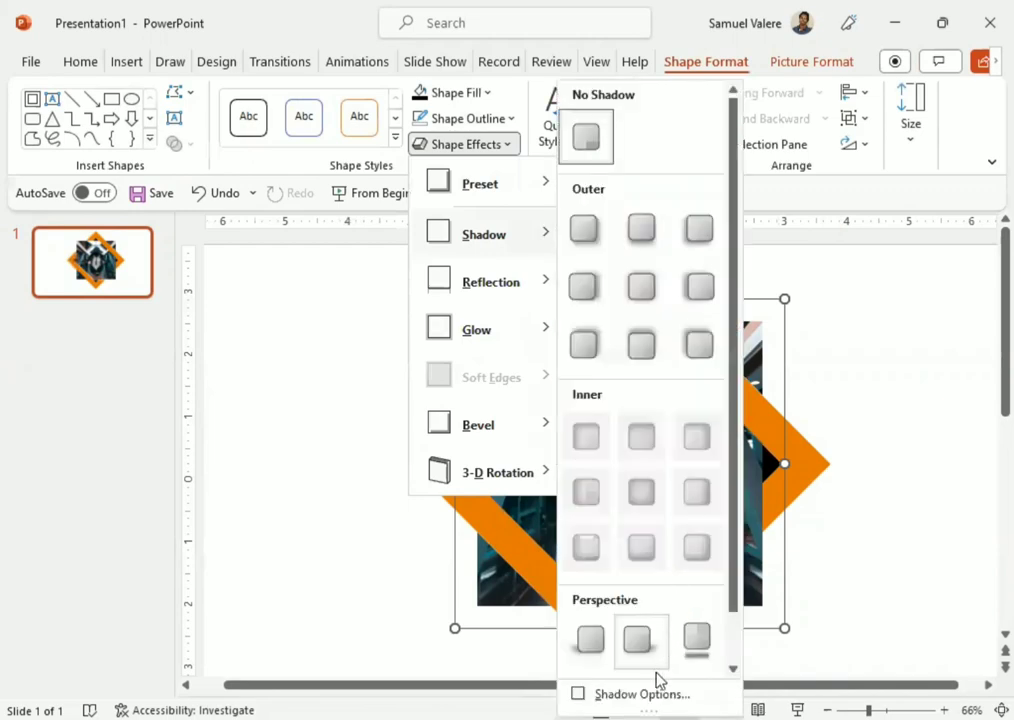
mouse_move(484, 233)
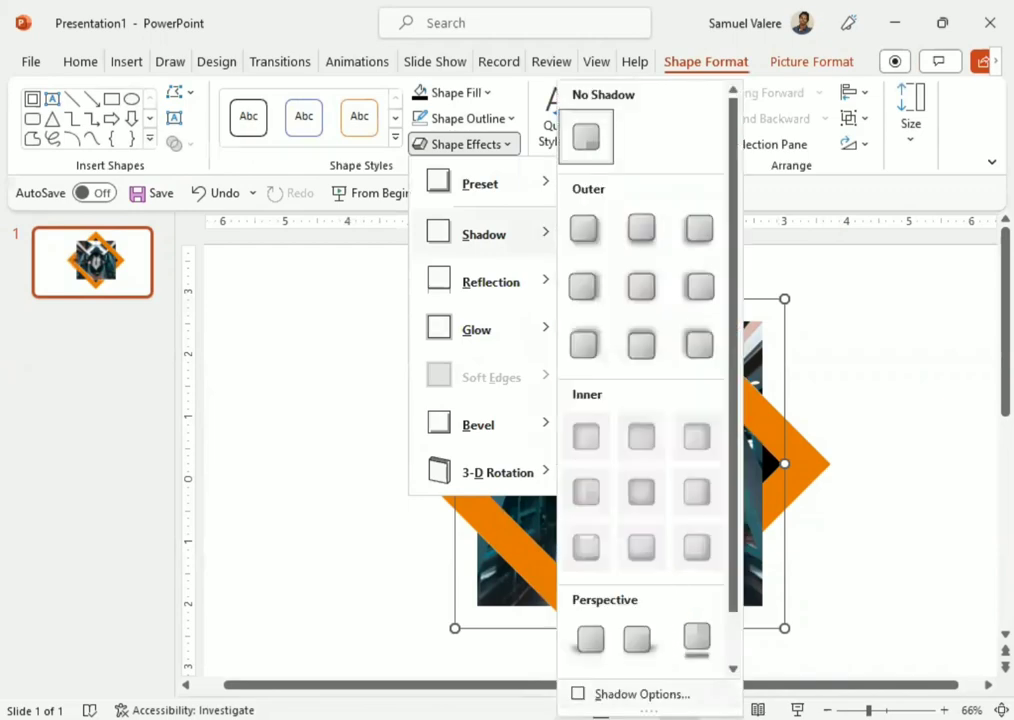
click(641, 693)
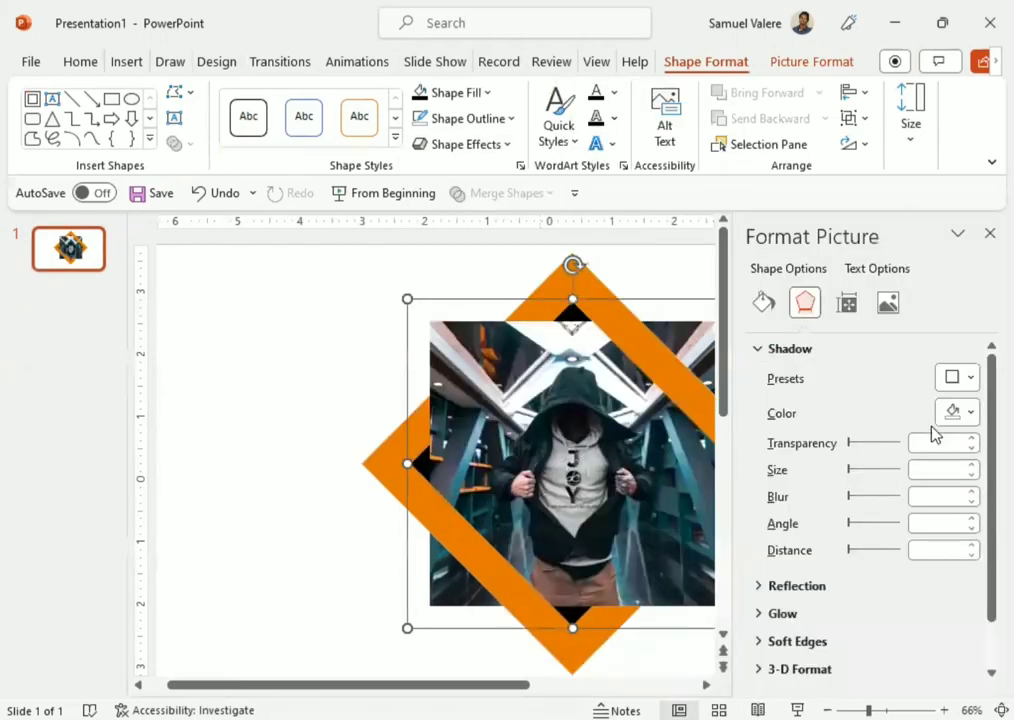
click(970, 379)
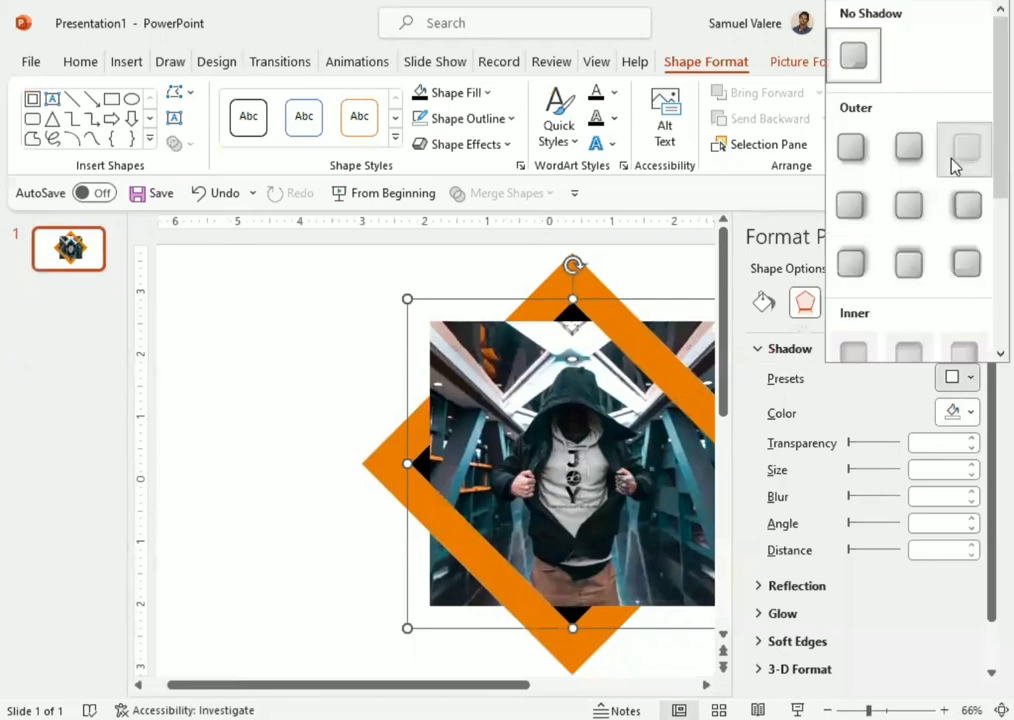
click(953, 167)
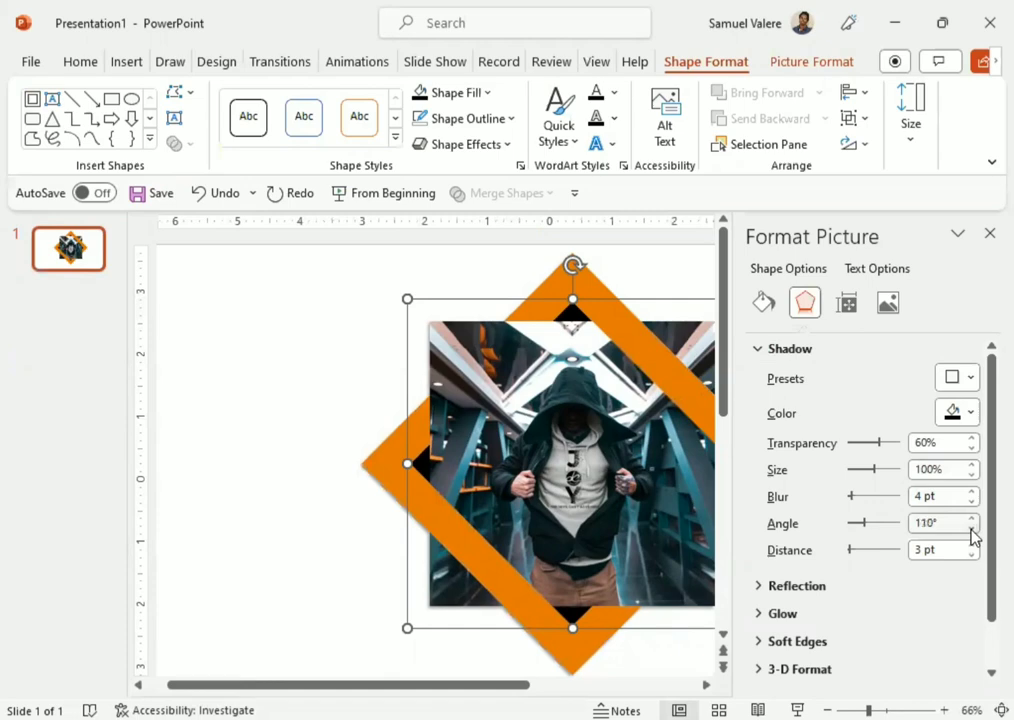
Step: Set the shadow angle to 170° and the distance to 10 pt
click(973, 518)
click(973, 518)
click(973, 518)
click(973, 518)
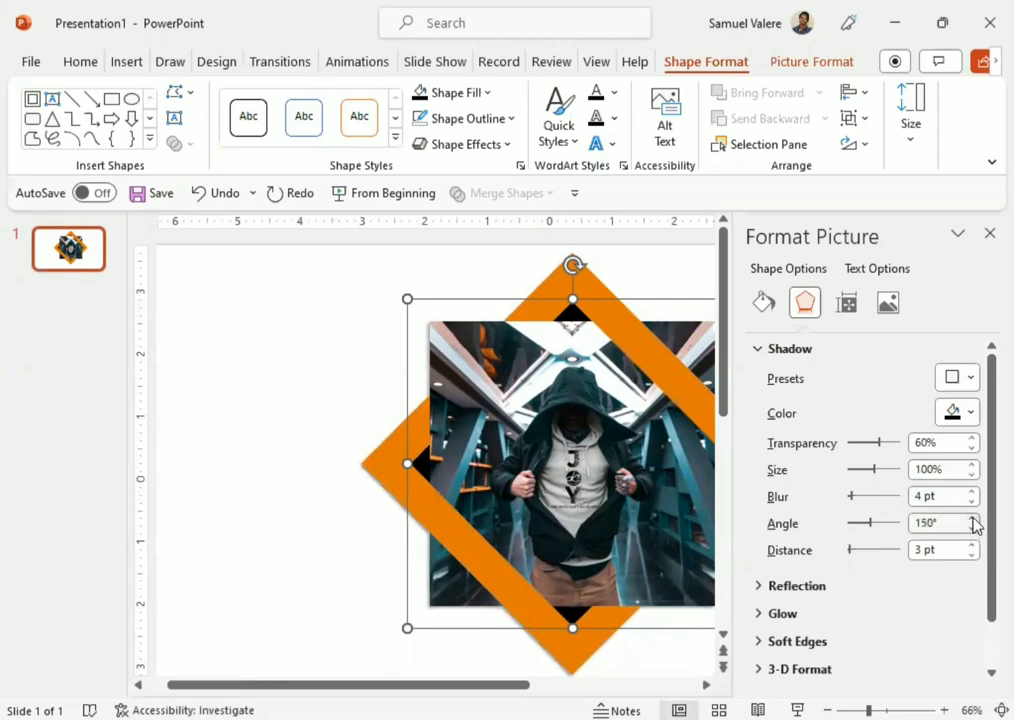
click(973, 518)
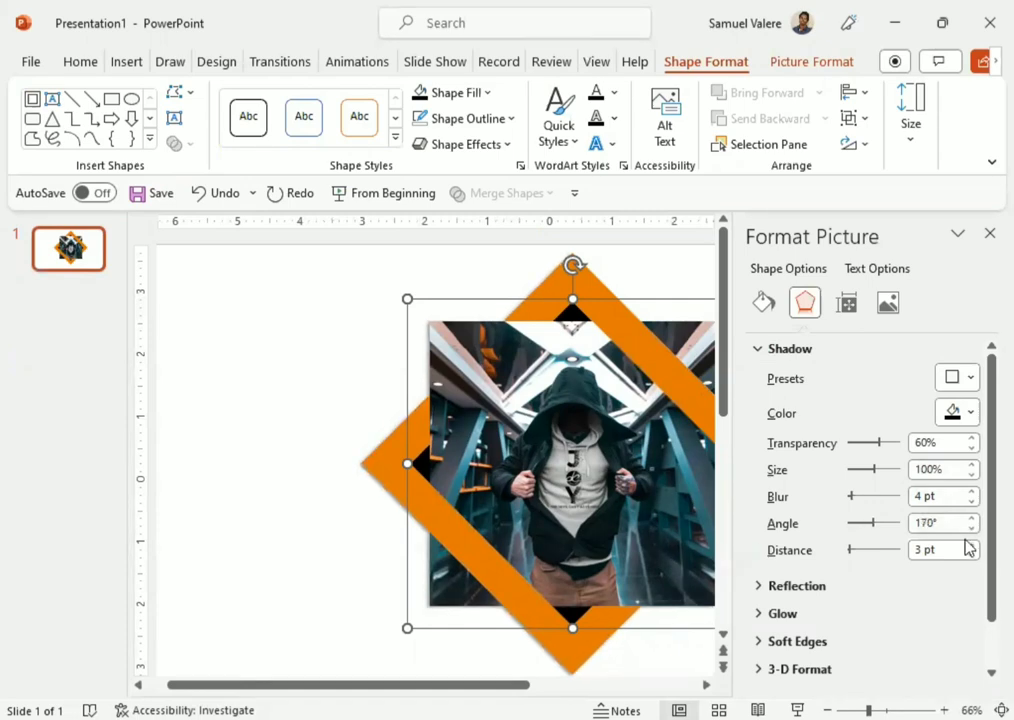
click(971, 545)
click(971, 545)
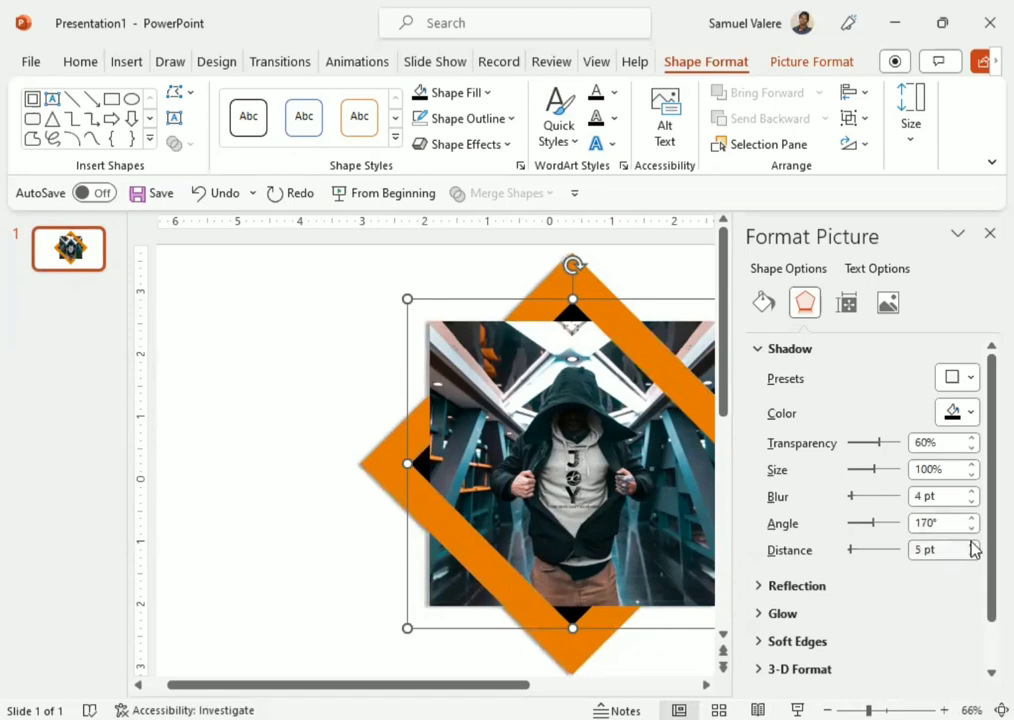
click(971, 545)
click(971, 545)
click(971, 545)
click(971, 545)
click(971, 545)
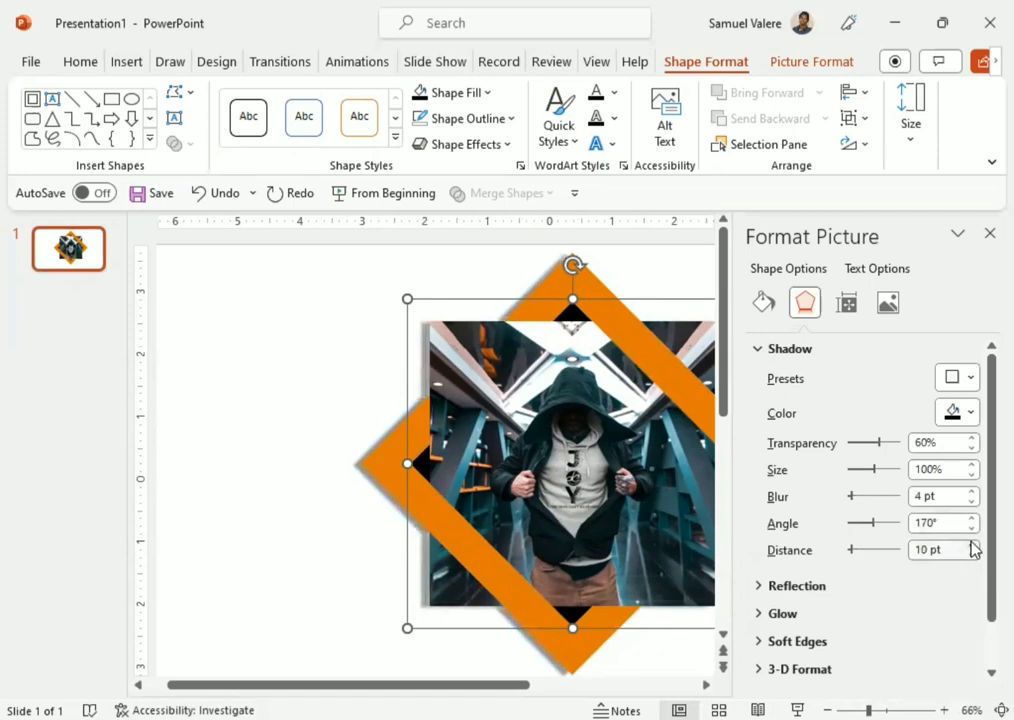
Step: Set shadow transparency to 62%, size to 102% and blur to 12 pt
click(972, 439)
click(972, 439)
click(972, 439)
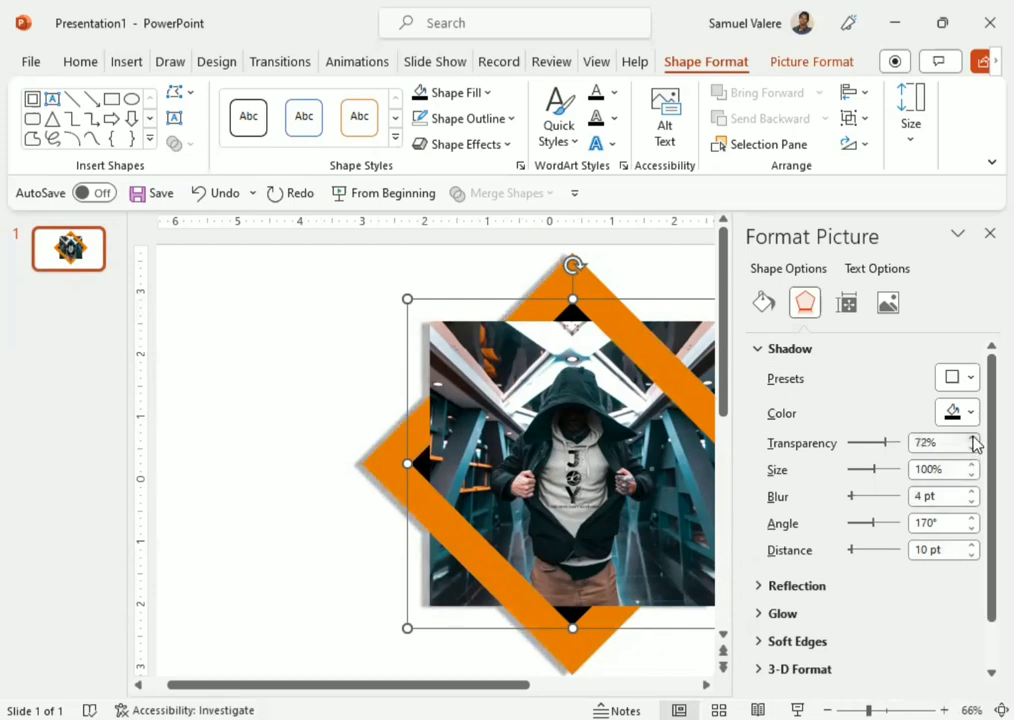
click(972, 439)
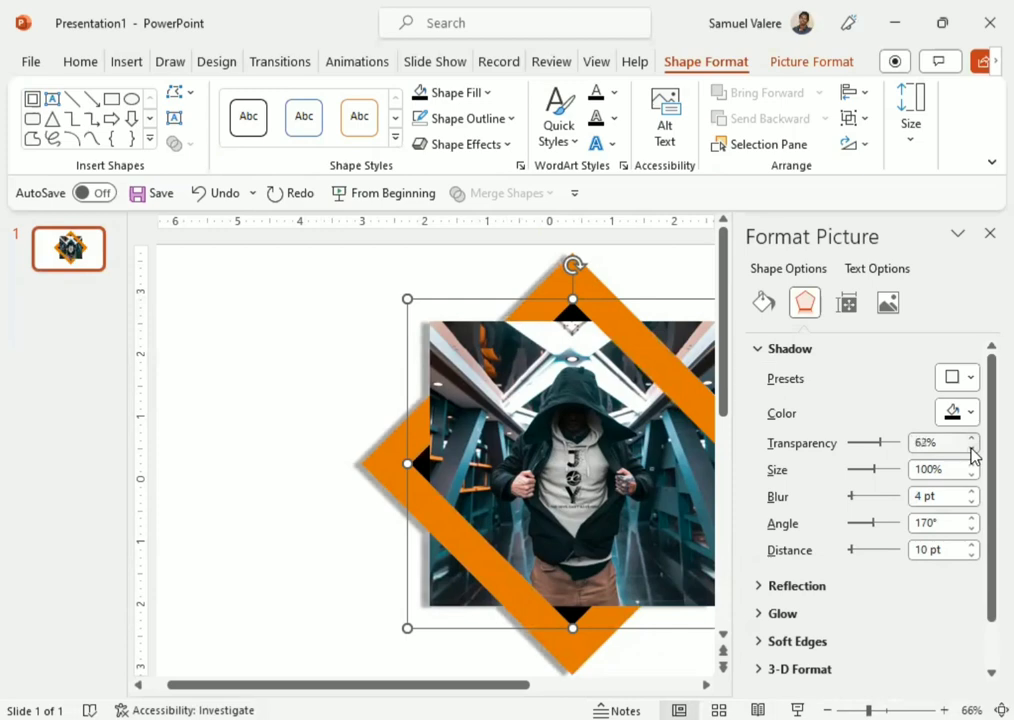
click(970, 447)
click(971, 439)
click(972, 465)
click(972, 465)
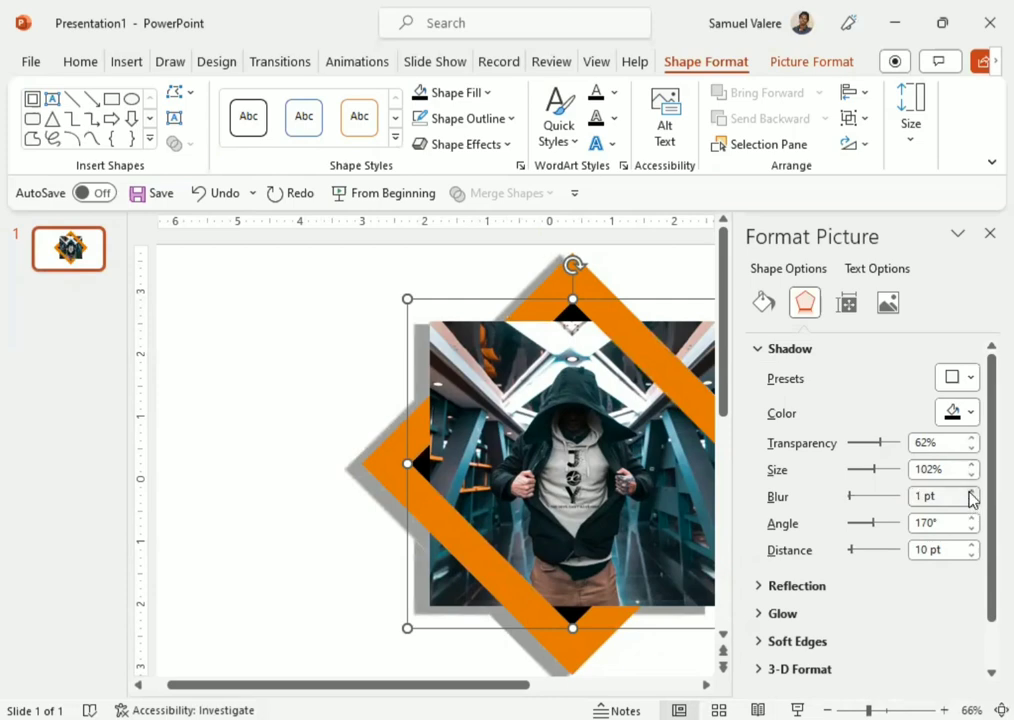
click(970, 492)
click(970, 492)
click(970, 492)
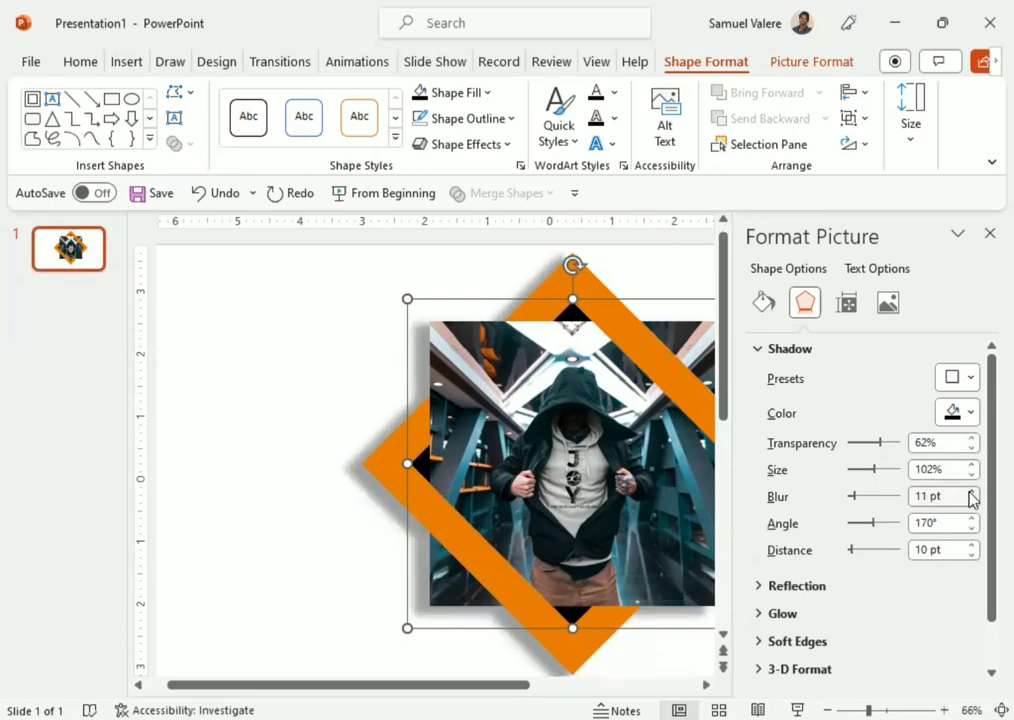
click(971, 492)
Step: Close the Format Picture pane, nudge the shadowed star right, and deselect it
click(988, 235)
key(Escape)
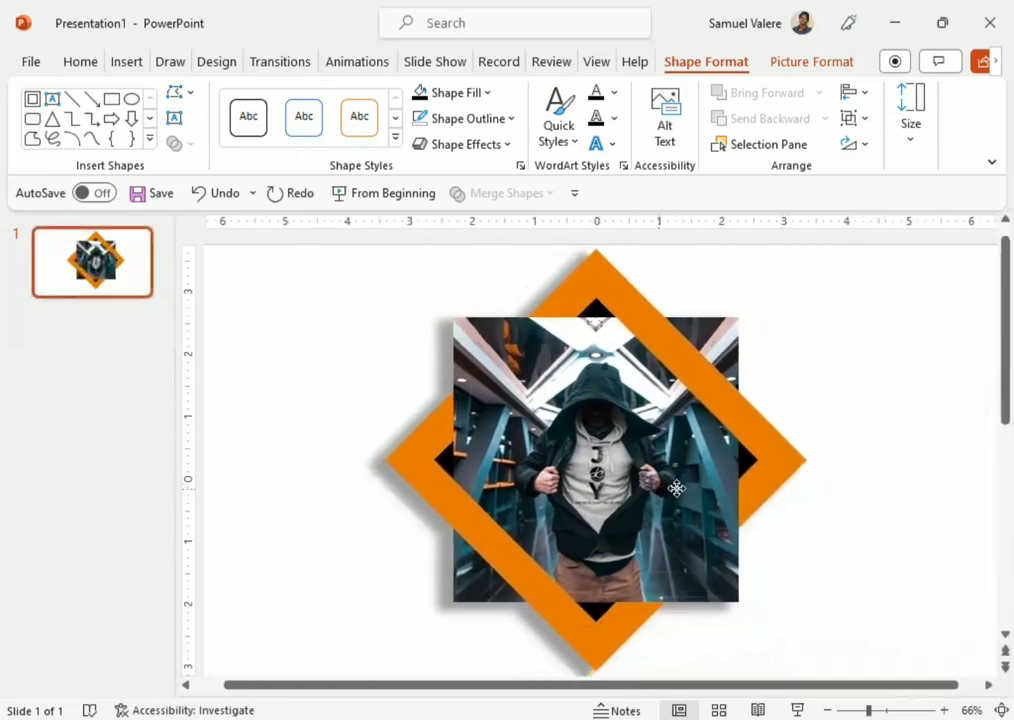
mouse_move(676, 488)
mouse_down()
mouse_move(627, 466)
mouse_move(675, 488)
mouse_up()
click(889, 516)
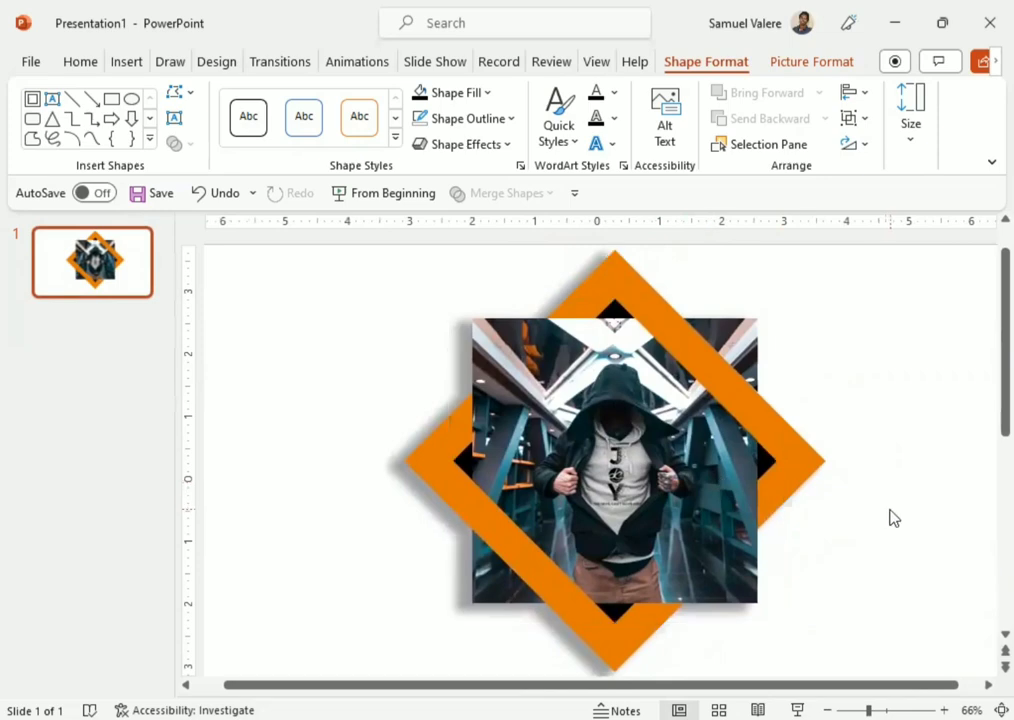